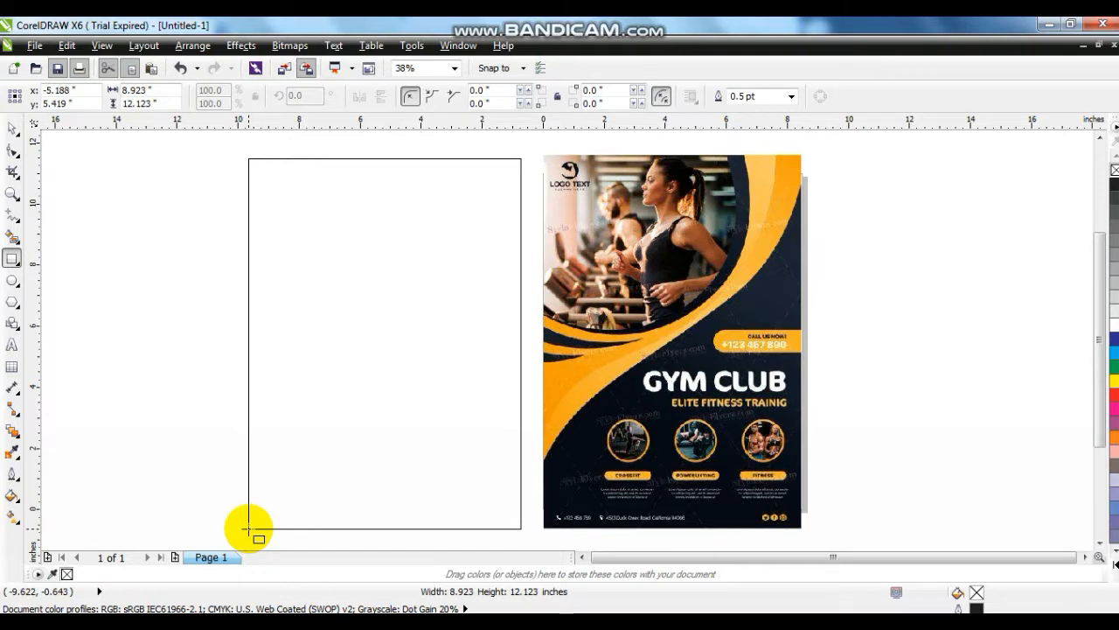
Draw a closed five-node outline running diagonally from the rectangle's upper right edge to beyond its lower left edge, enclosing the area below.
{"action": "left_click", "coordinate": [12, 131]}
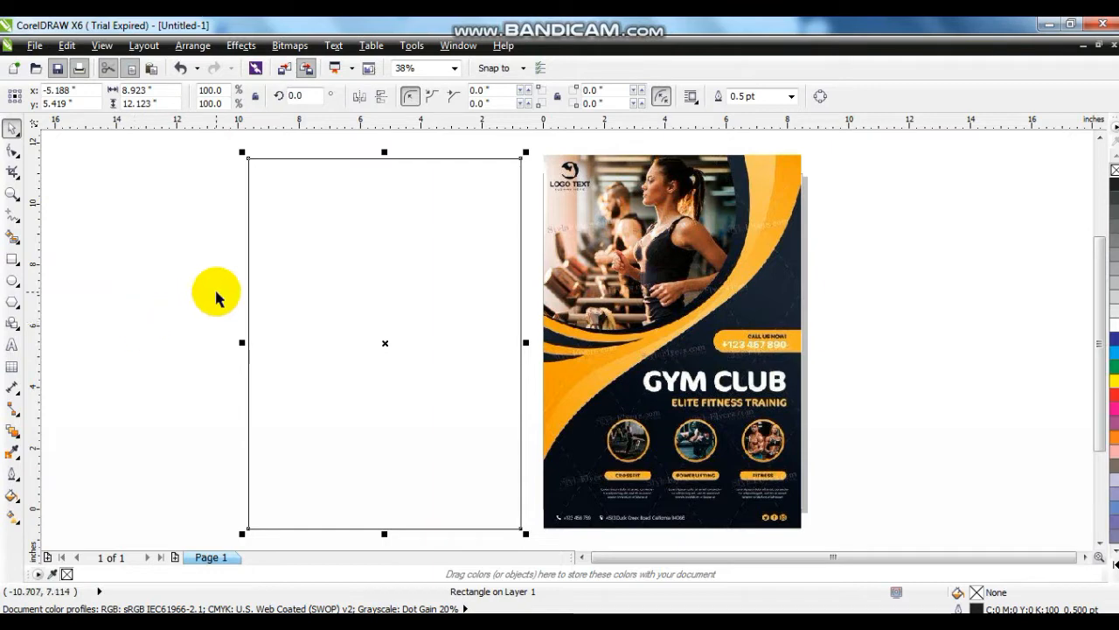
{"action": "left_click", "coordinate": [12, 217]}
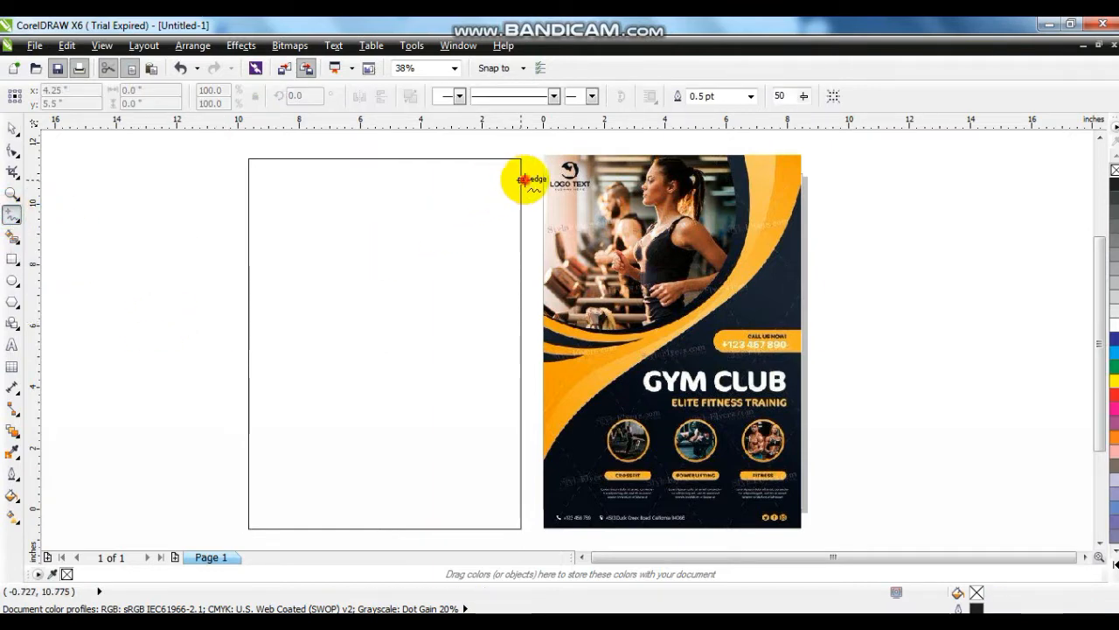
{"action": "left_click", "coordinate": [521, 181]}
{"action": "left_click", "coordinate": [243, 435]}
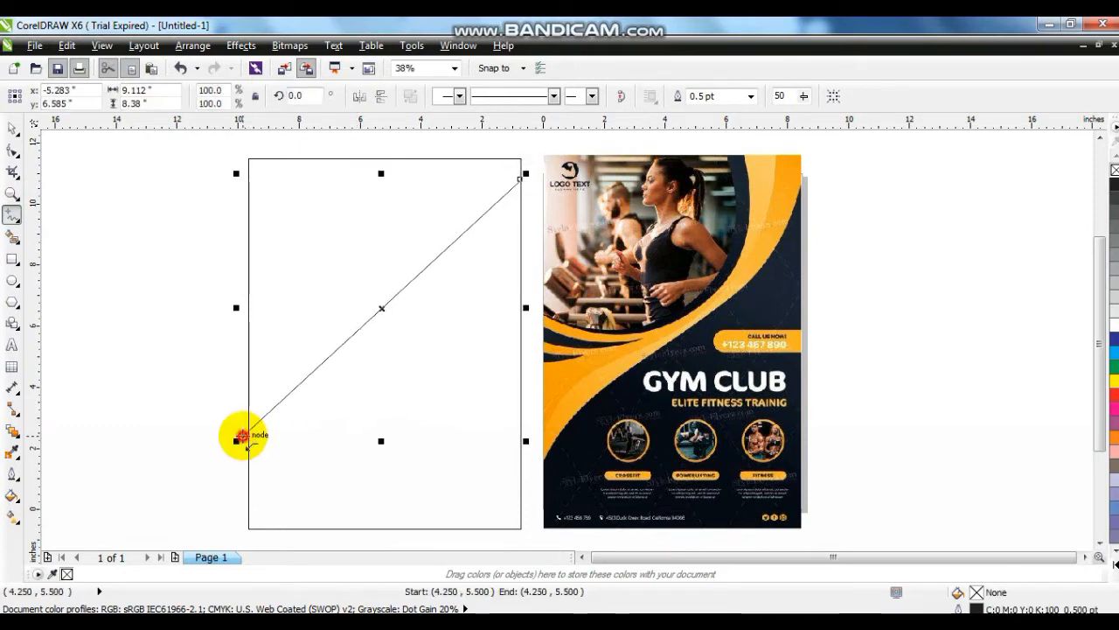
{"action": "left_click", "coordinate": [229, 539]}
{"action": "left_click", "coordinate": [531, 536]}
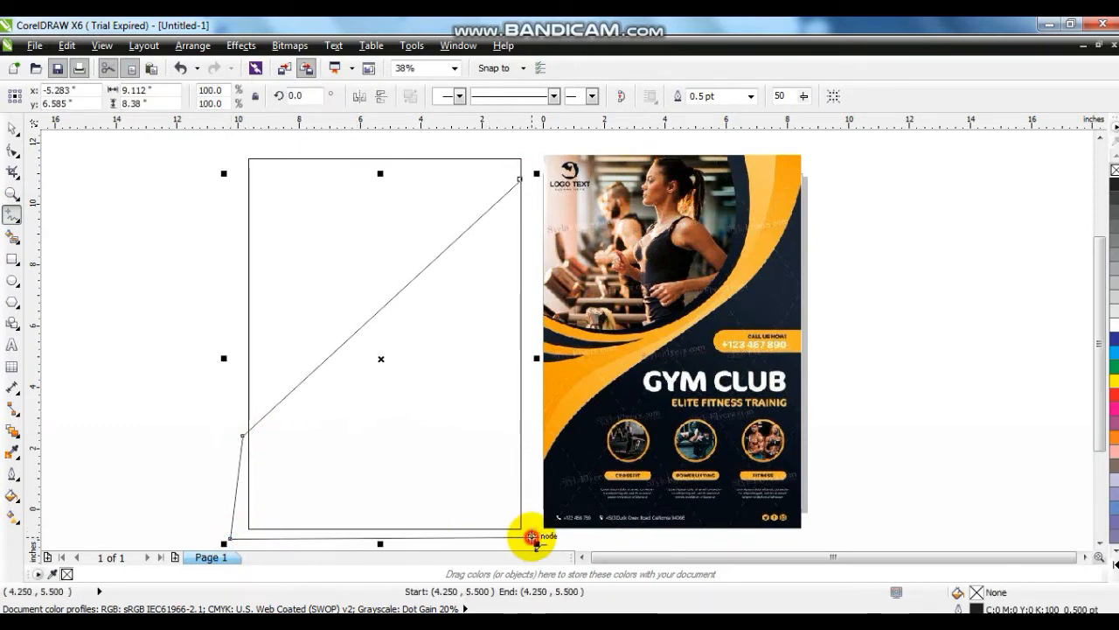
{"action": "left_click", "coordinate": [527, 170]}
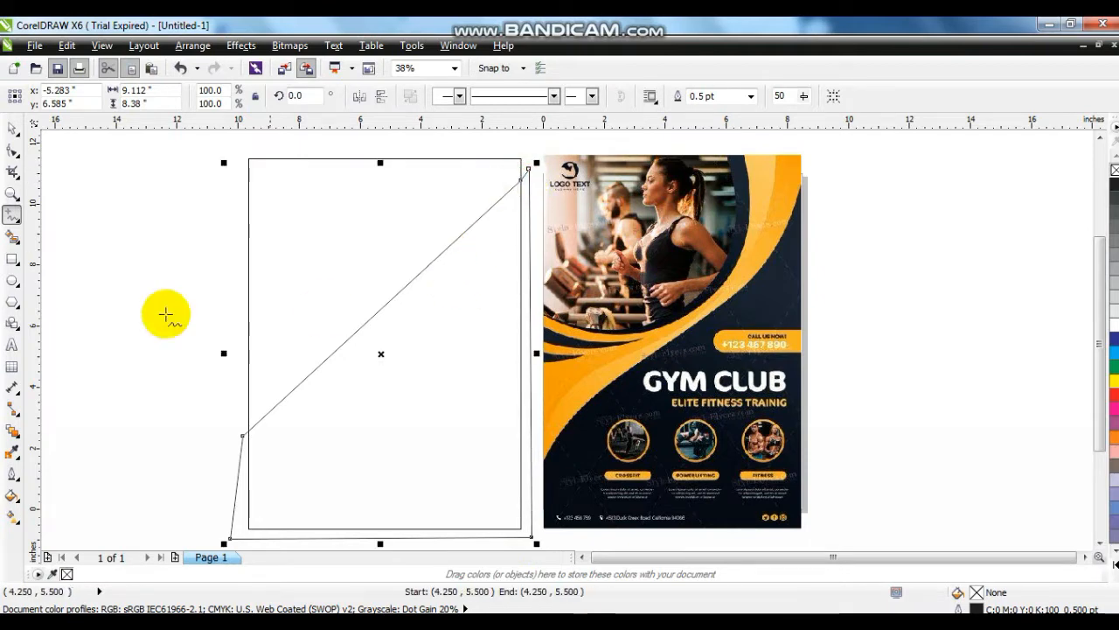
Convert the outline's segments to curves and bend its diagonal edge into a smooth S-shaped wave.
{"action": "left_click", "coordinate": [13, 153]}
{"action": "left_click_drag", "start_coordinate": [190, 146], "coordinate": [591, 529]}
{"action": "left_click", "coordinate": [229, 96]}
{"action": "key", "text": "F4"}
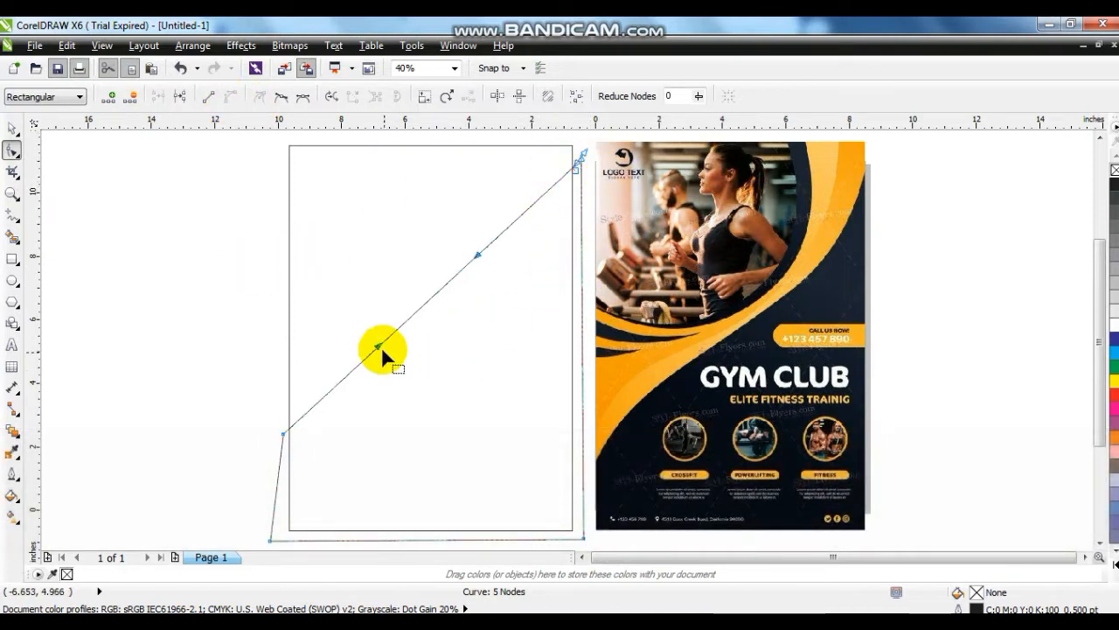
{"action": "left_click_drag", "start_coordinate": [376, 348], "coordinate": [456, 306]}
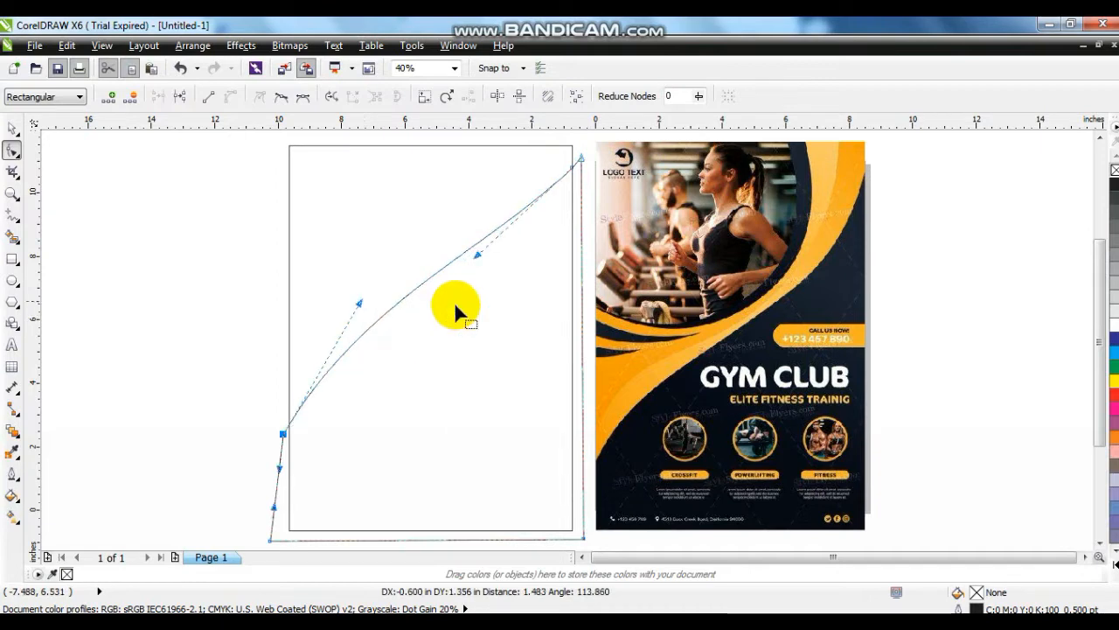
{"action": "left_click_drag", "start_coordinate": [477, 254], "coordinate": [550, 335]}
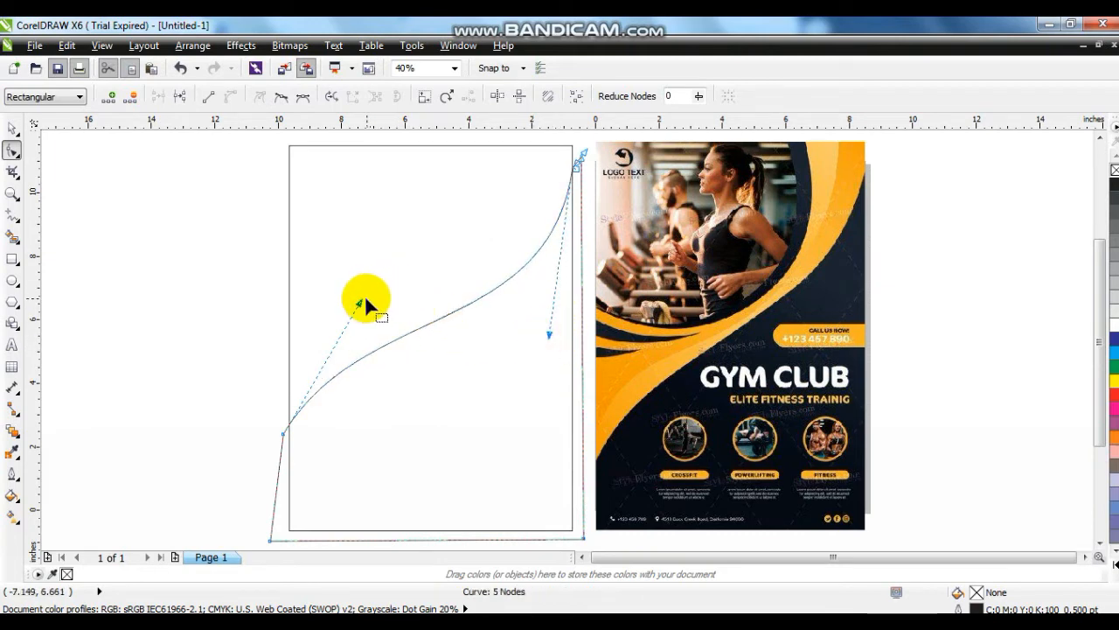
{"action": "left_click_drag", "start_coordinate": [365, 295], "coordinate": [363, 284]}
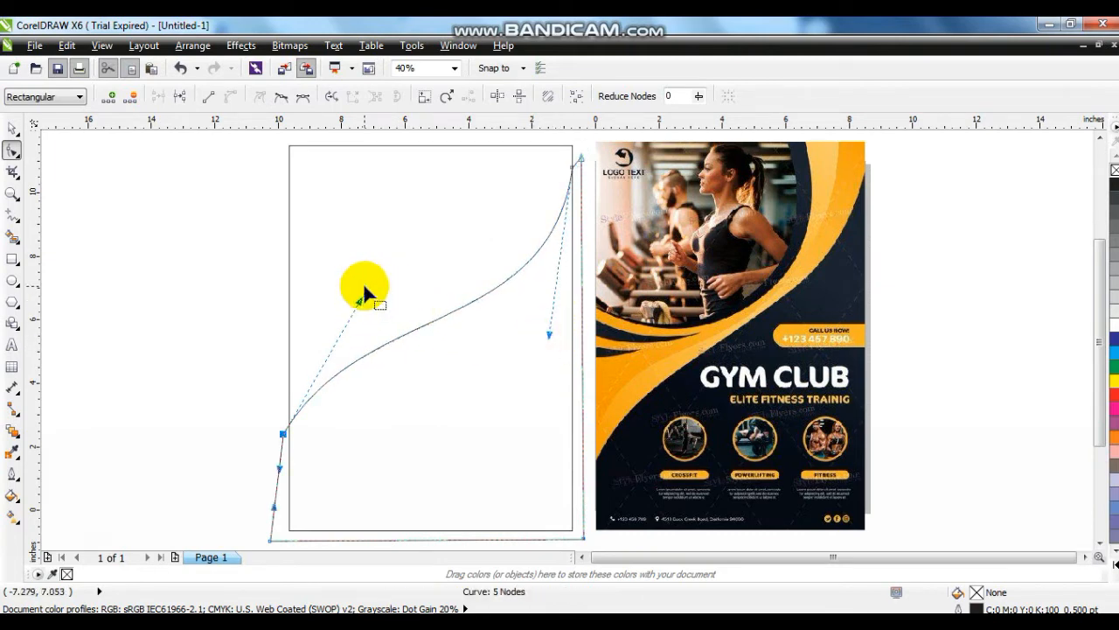
Draw a circle, enlarge it to about 8.243 inches wide, and position it over the rectangle's upper left area, just above the wave.
{"action": "left_click", "coordinate": [10, 283]}
{"action": "left_click_drag", "start_coordinate": [155, 167], "coordinate": [259, 388]}
{"action": "left_click", "coordinate": [12, 131]}
{"action": "left_click_drag", "start_coordinate": [263, 274], "coordinate": [340, 206]}
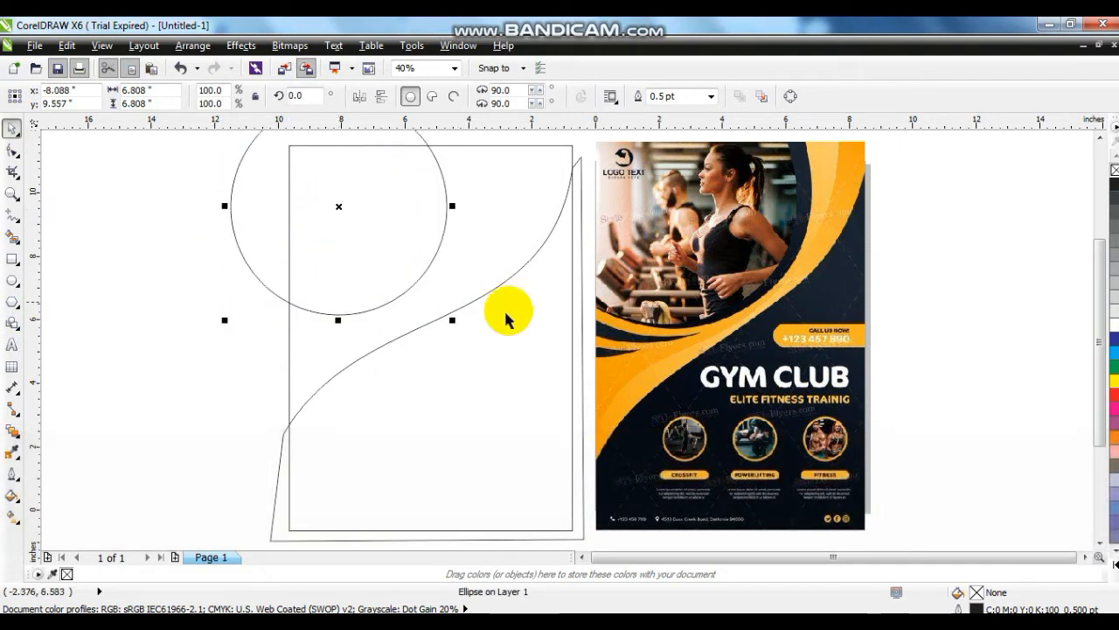
{"action": "left_click_drag", "start_coordinate": [452, 320], "coordinate": [474, 356]}
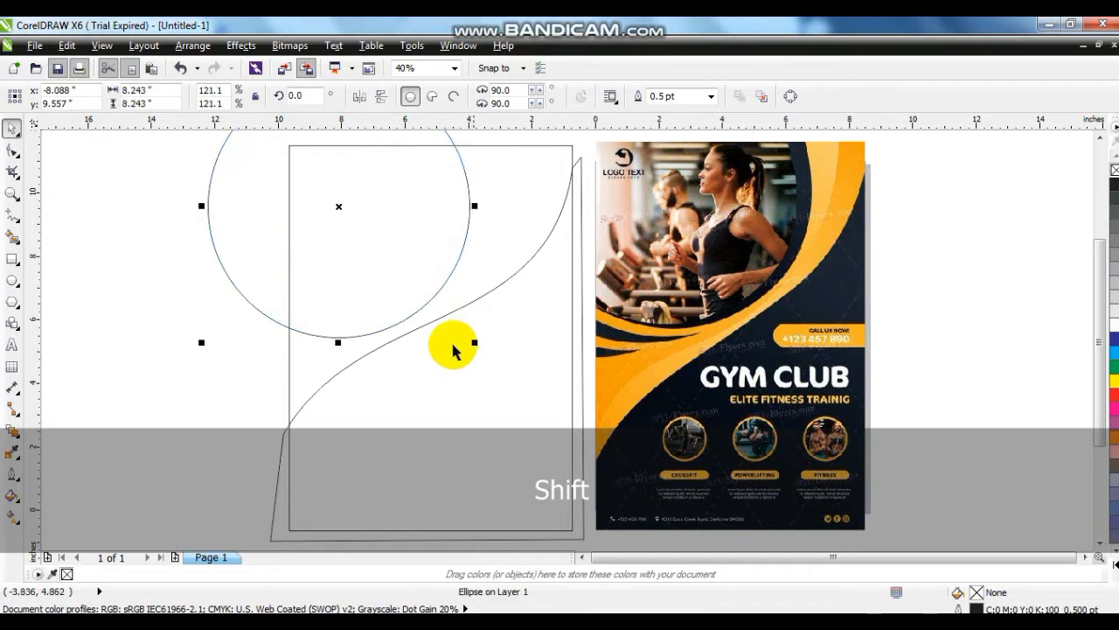
{"action": "left_click_drag", "start_coordinate": [339, 208], "coordinate": [367, 198]}
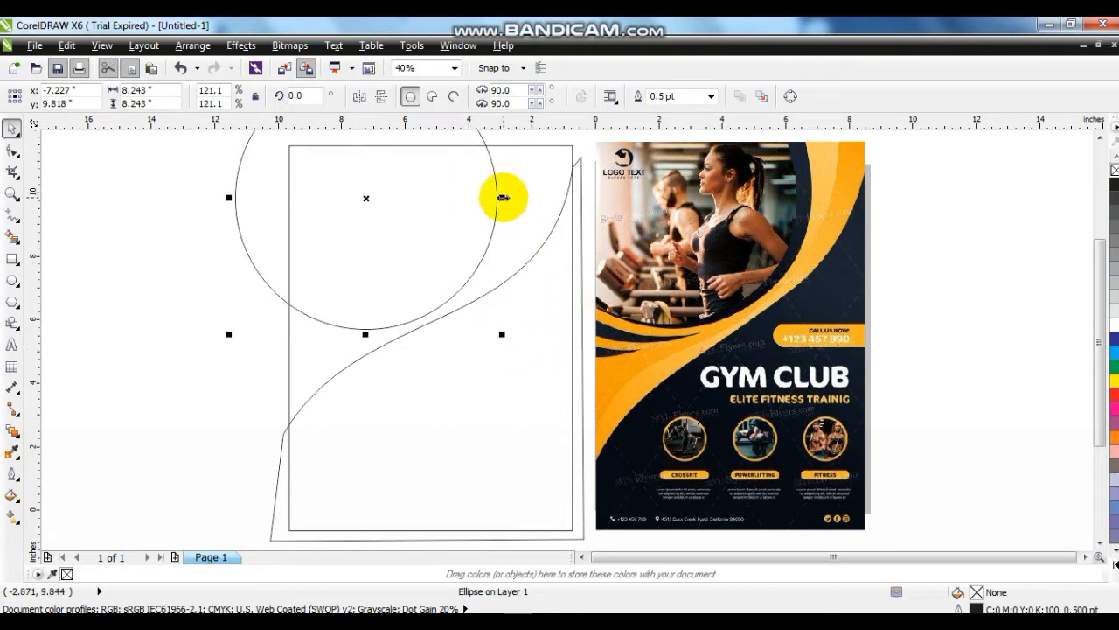
{"action": "left_click", "coordinate": [232, 331]}
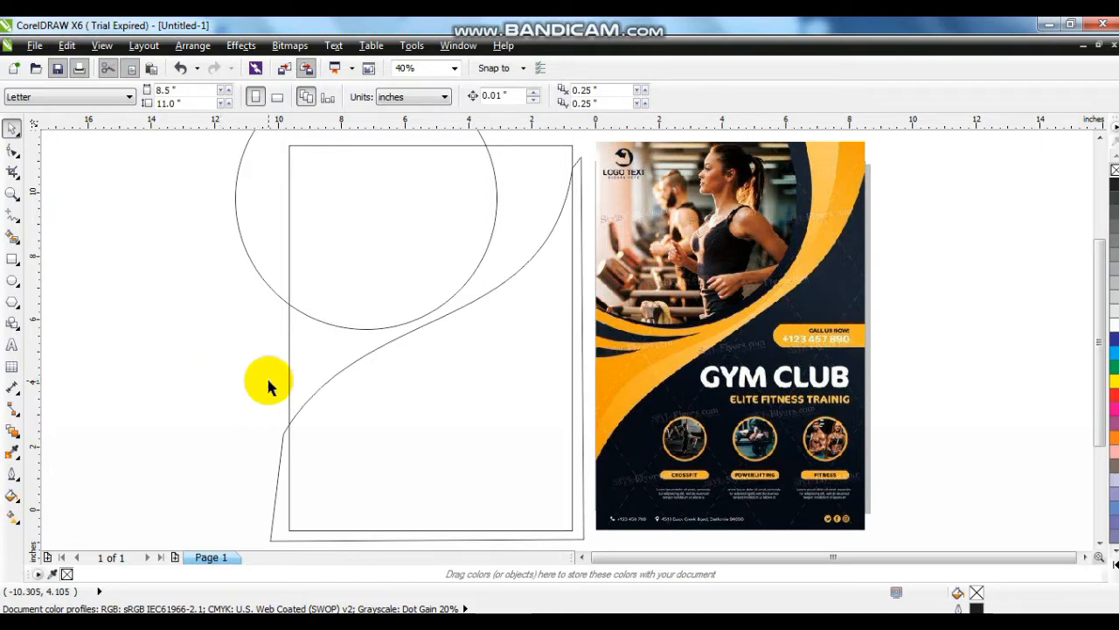
{"action": "left_click", "coordinate": [426, 324], "text": "ctrl"}
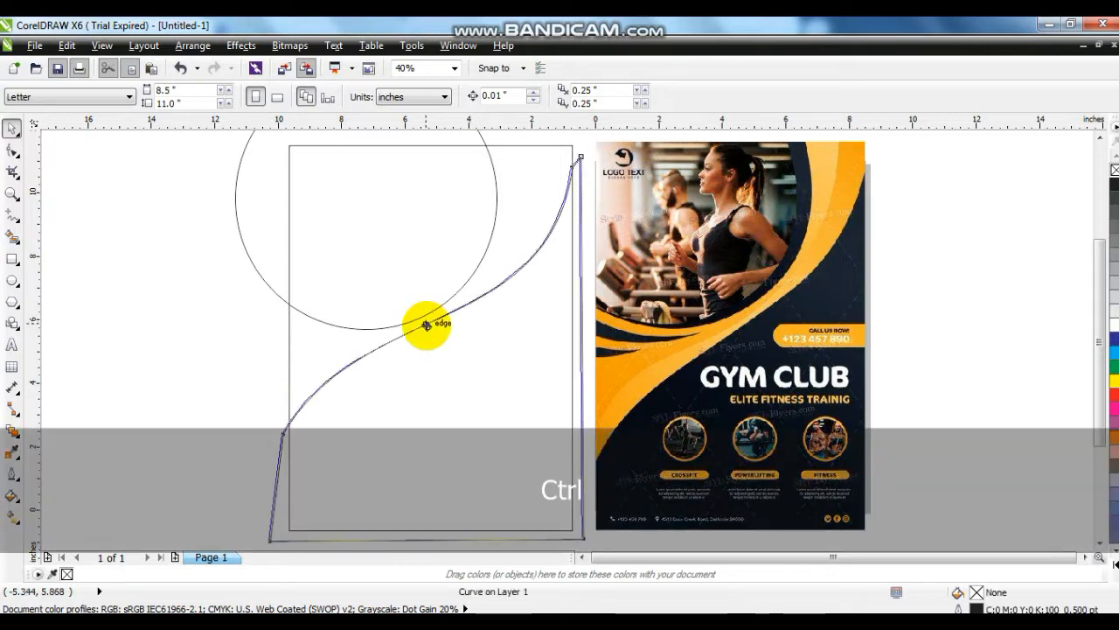
{"action": "key", "text": "ctrl+z"}
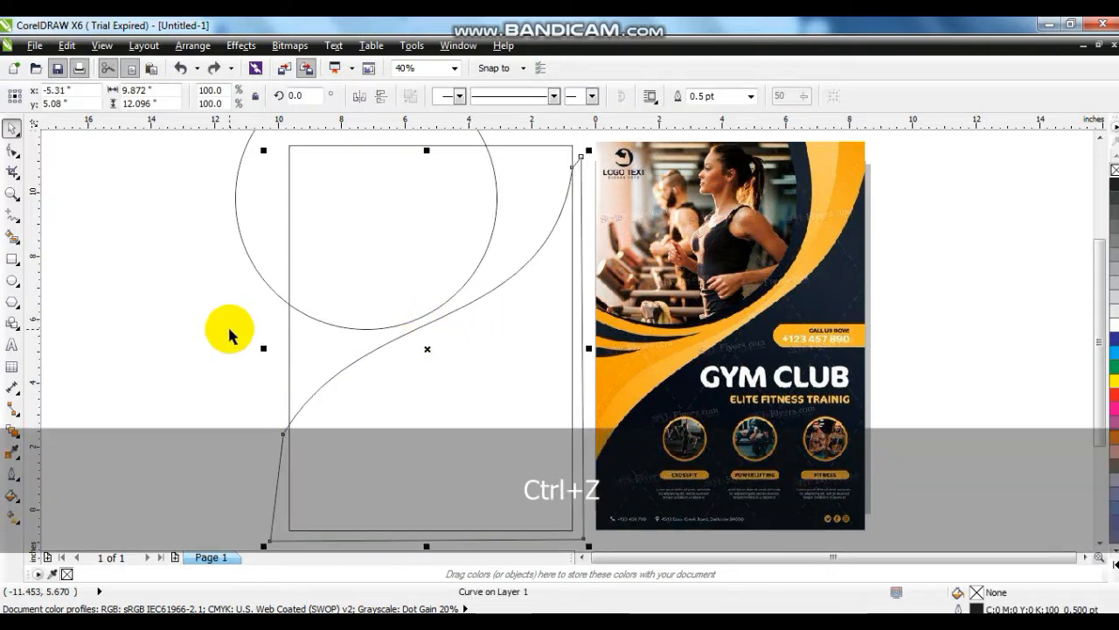
{"action": "left_click", "coordinate": [228, 328]}
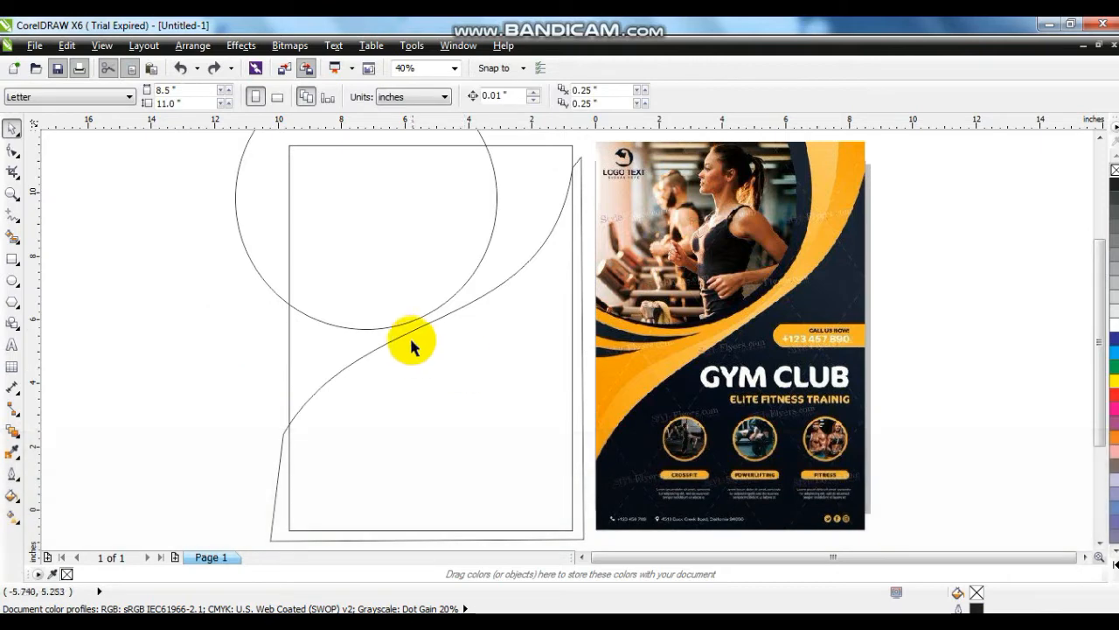
Fill the wave shape with the dark navy (#1E2633) sampled from the reference flyer's background.
{"action": "left_click", "coordinate": [406, 340]}
{"action": "left_click", "coordinate": [13, 450]}
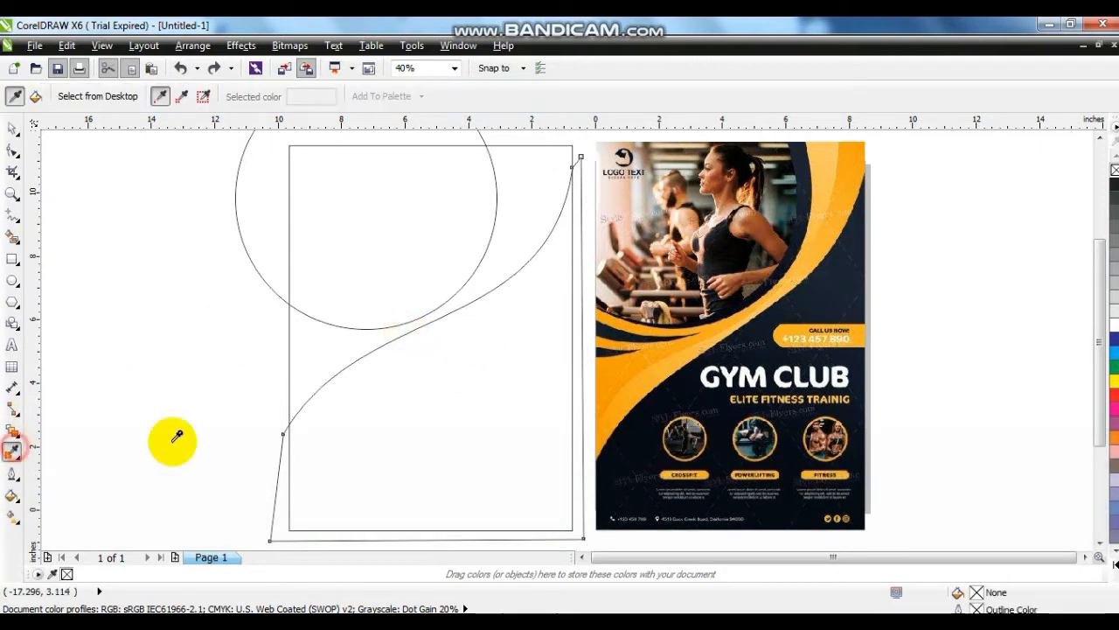
{"action": "left_click", "coordinate": [846, 273]}
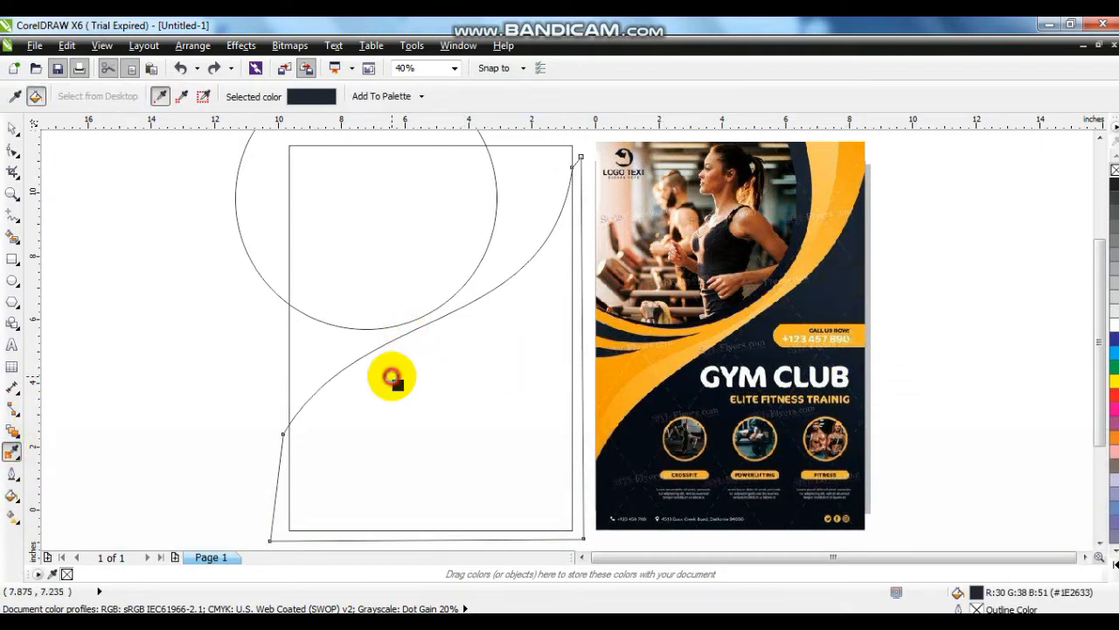
{"action": "left_click", "coordinate": [391, 376]}
{"action": "left_click", "coordinate": [12, 128]}
{"action": "left_click", "coordinate": [113, 306]}
PowerClip the navy wave shape inside the rectangle so it is cropped to the page frame.
{"action": "left_click", "coordinate": [476, 378]}
{"action": "right_click", "coordinate": [476, 378]}
{"action": "left_click", "coordinate": [514, 27]}
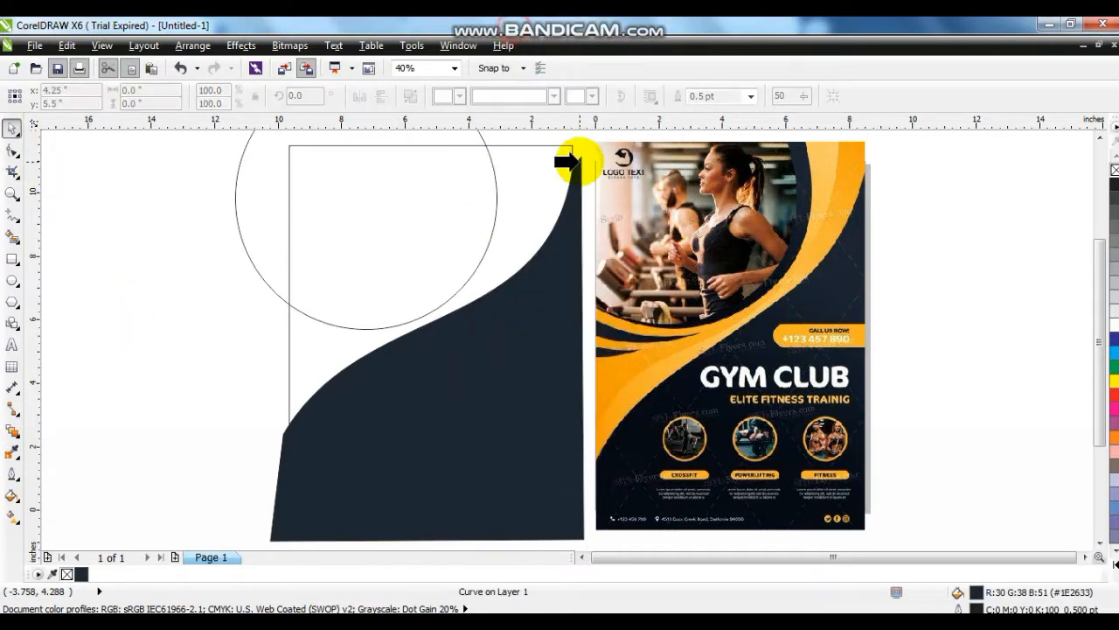
{"action": "left_click", "coordinate": [562, 145]}
{"action": "left_click", "coordinate": [531, 367]}
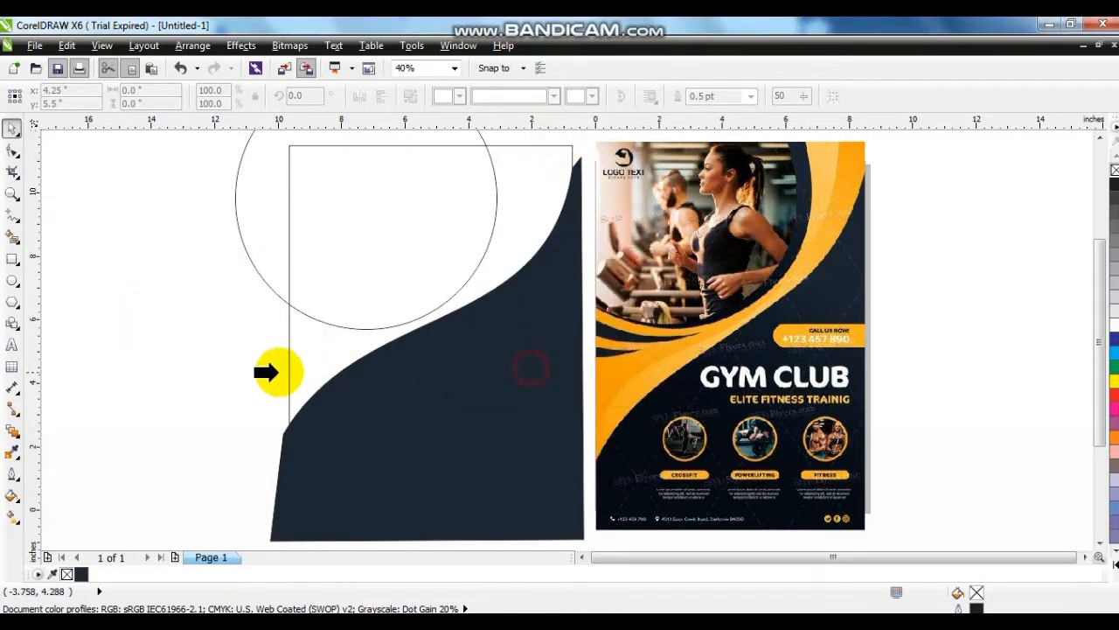
{"action": "left_click", "coordinate": [288, 370]}
{"action": "left_click", "coordinate": [230, 376]}
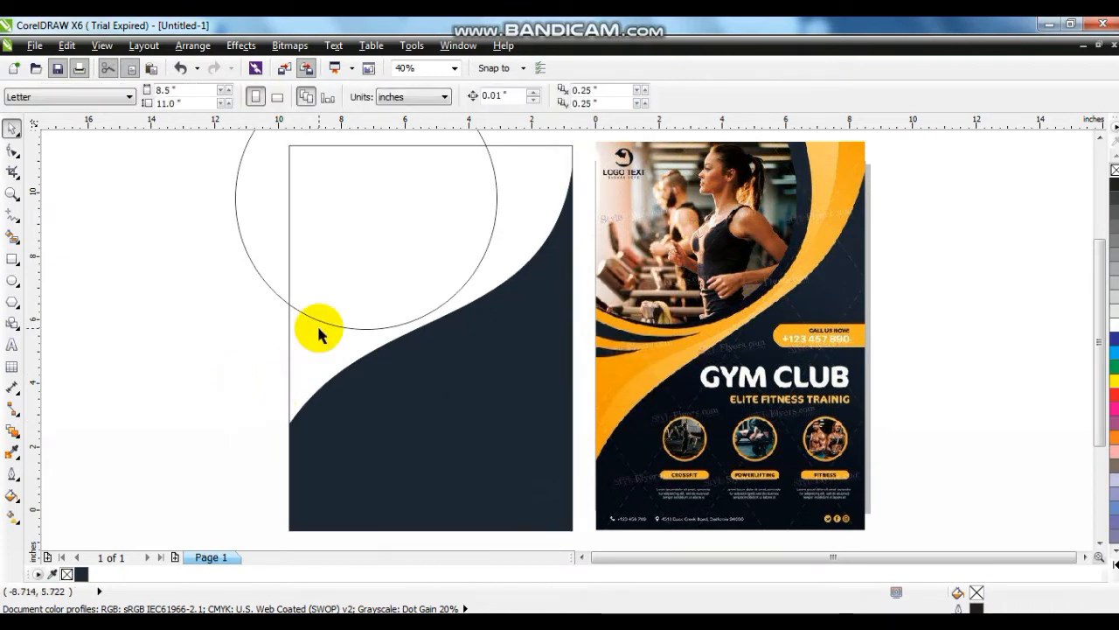
Fill the circle with 10% black and the rectangle with orange (C:0 M:60 Y:100 K:0).
{"action": "left_click", "coordinate": [398, 330]}
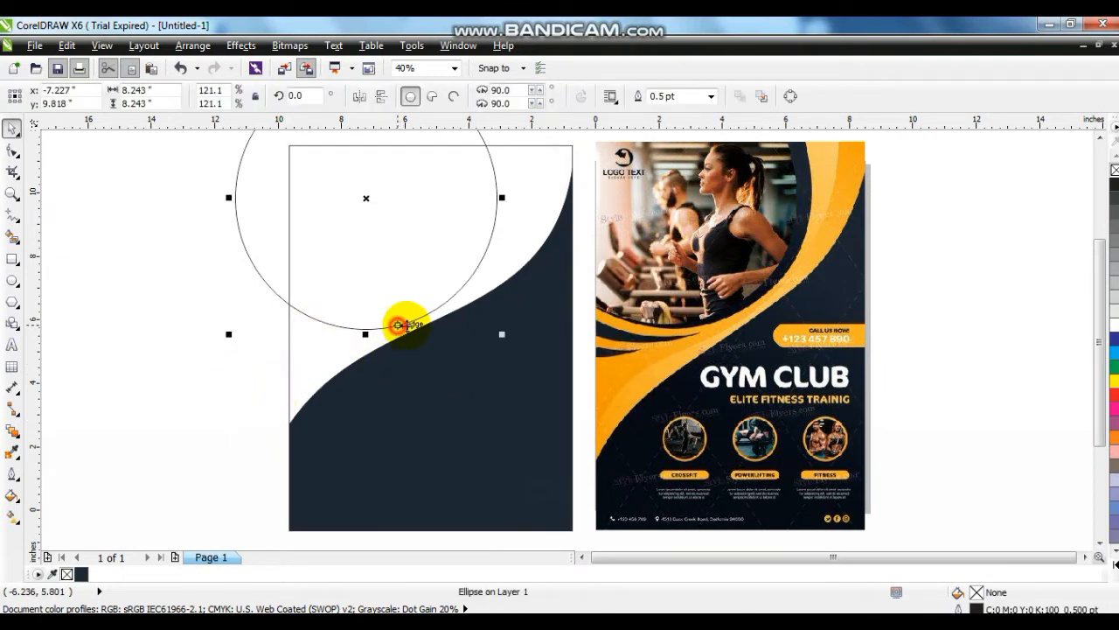
{"action": "left_click", "coordinate": [1114, 312]}
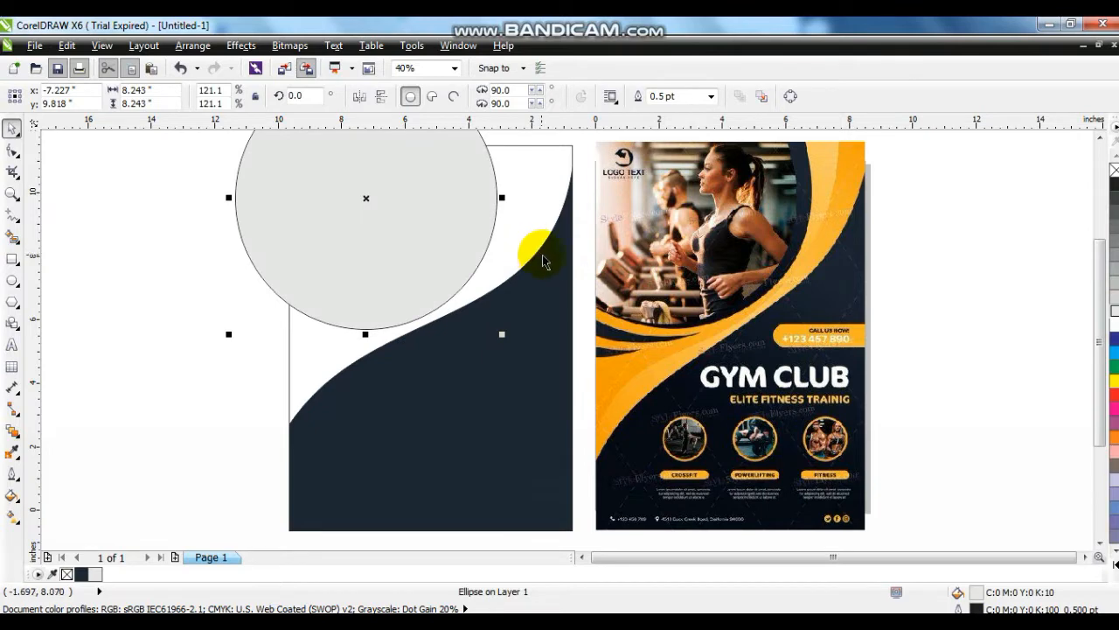
{"action": "left_click", "coordinate": [542, 254]}
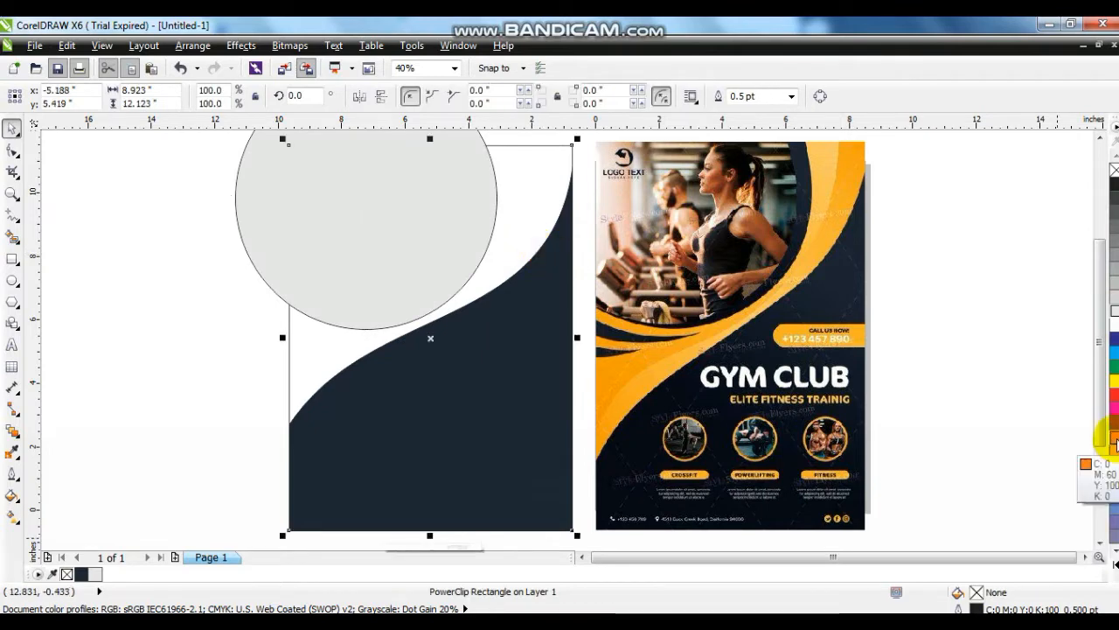
{"action": "left_click", "coordinate": [1114, 440]}
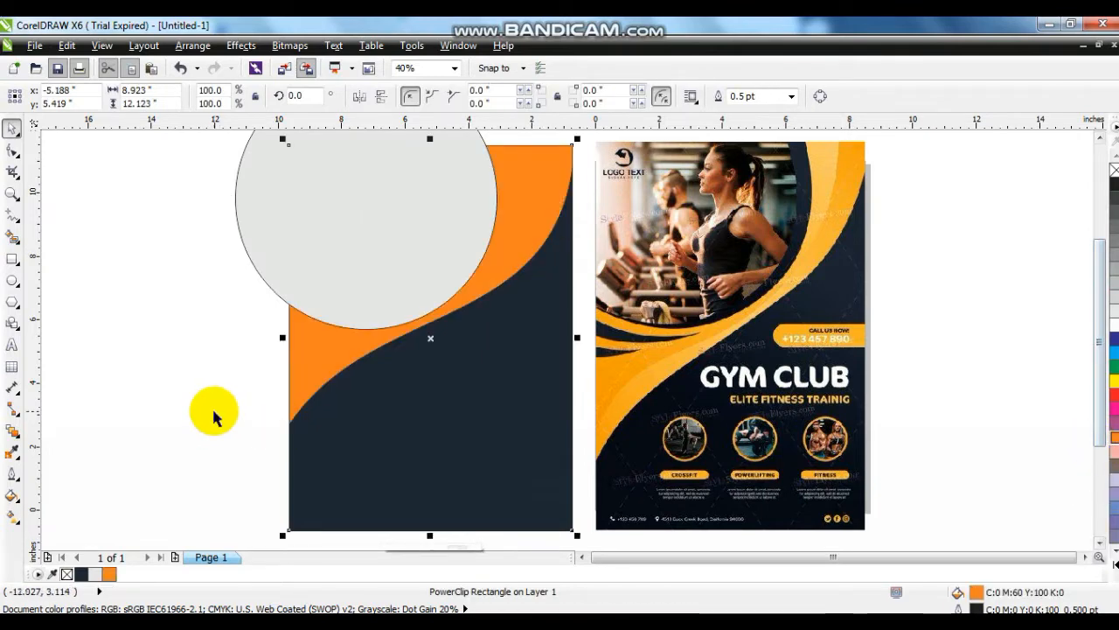
{"action": "left_click", "coordinate": [187, 404]}
Apply a linear gradient to the rectangle from orange at the upper right to golden yellow at the lower left.
{"action": "left_click", "coordinate": [556, 217]}
{"action": "key", "text": "g"}
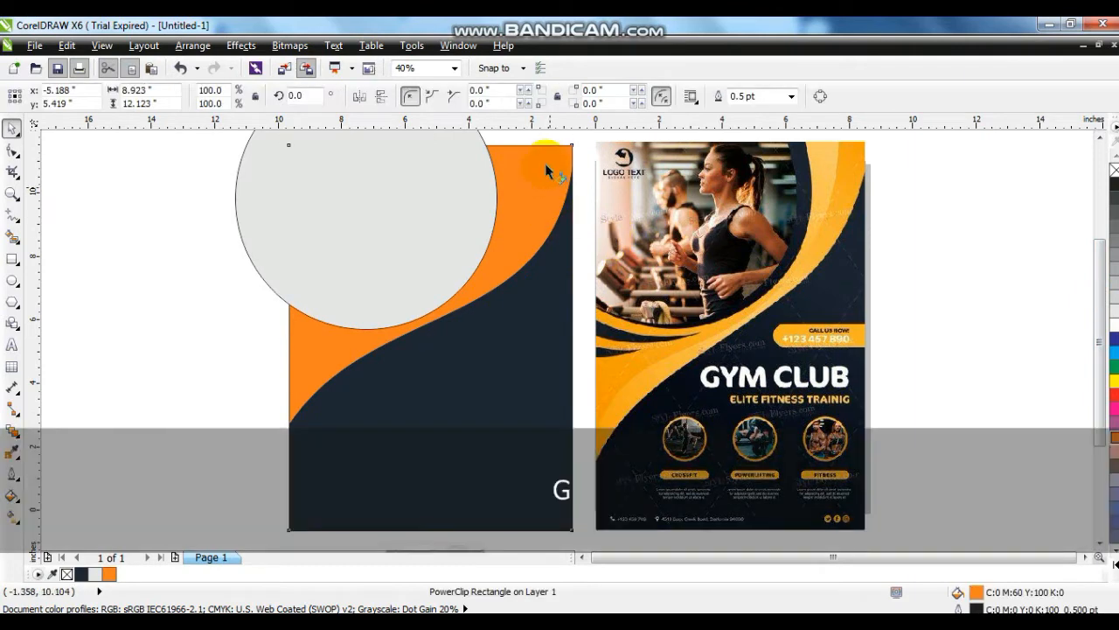
{"action": "left_click_drag", "start_coordinate": [372, 398], "coordinate": [544, 166]}
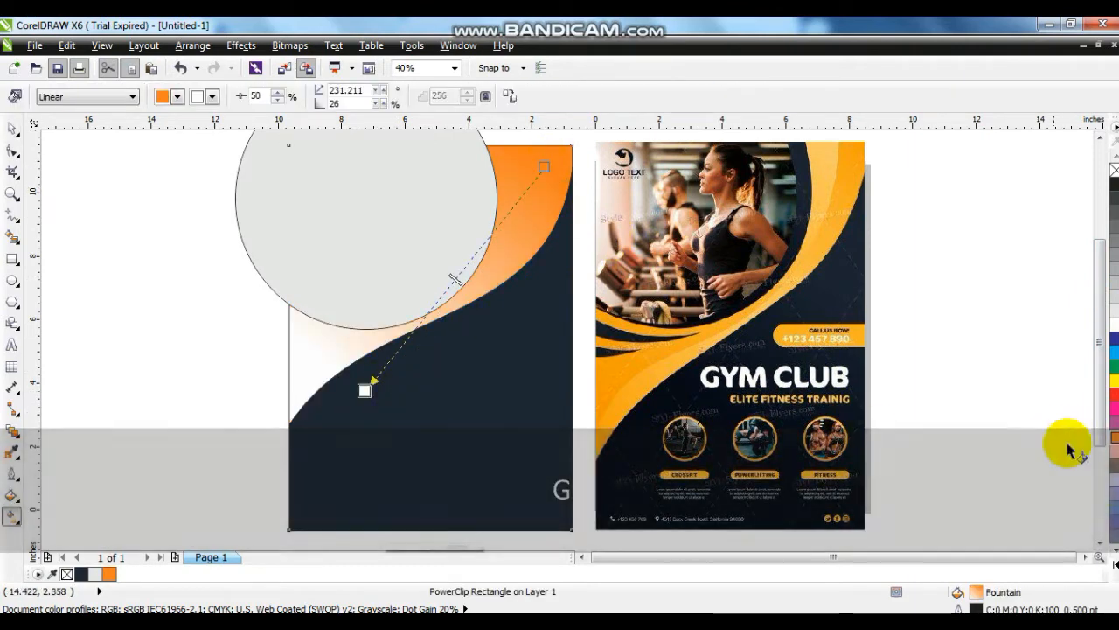
{"action": "left_click", "coordinate": [1105, 559]}
{"action": "left_click_drag", "start_coordinate": [1097, 154], "coordinate": [366, 391]}
{"action": "left_click_drag", "start_coordinate": [364, 391], "coordinate": [372, 376]}
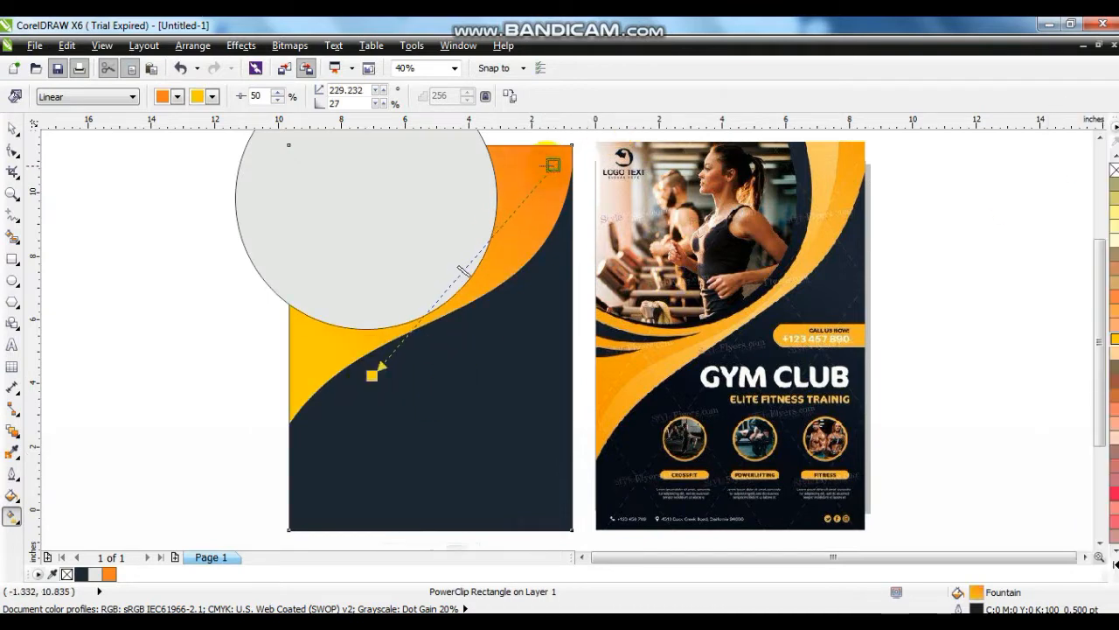
{"action": "left_click", "coordinate": [12, 128]}
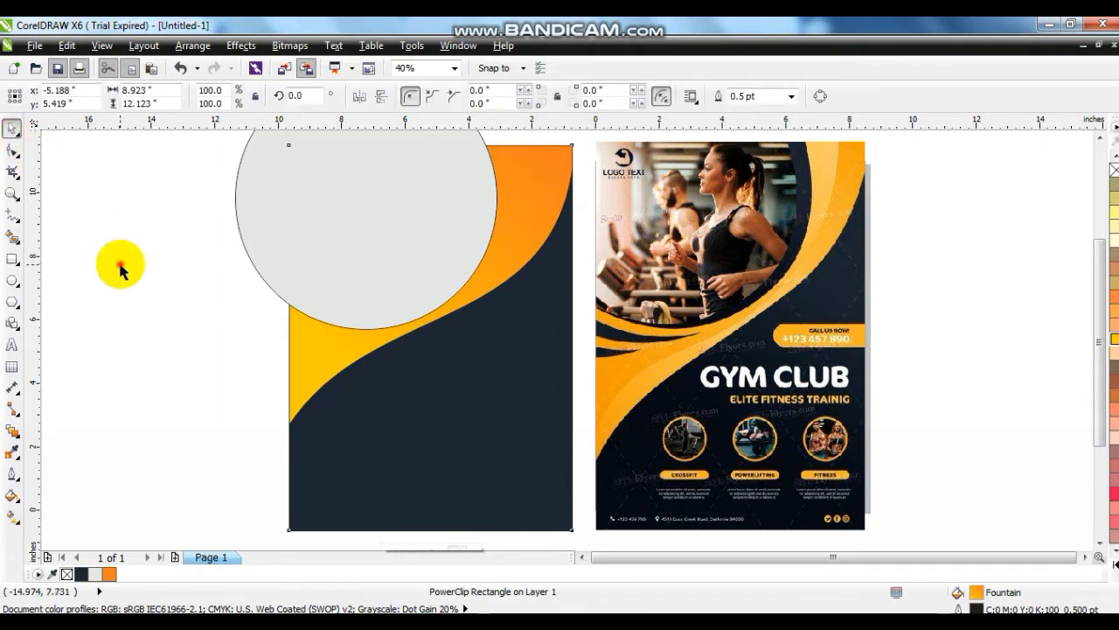
{"action": "left_click", "coordinate": [120, 269]}
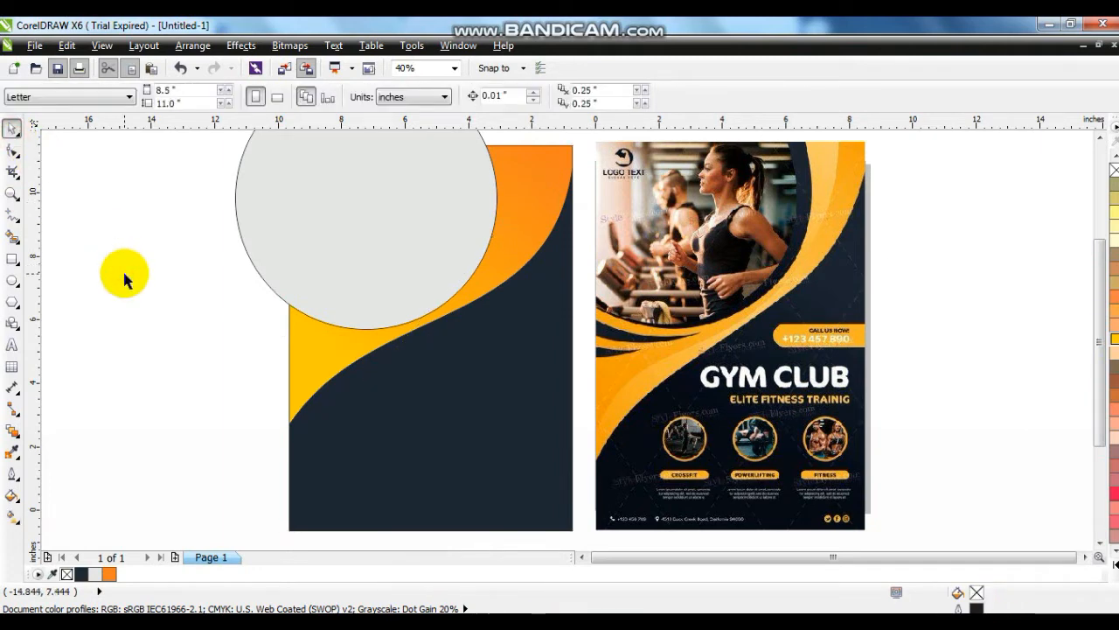
{"action": "left_click", "coordinate": [137, 293]}
Draw a closed four-node outline with a diagonal edge from above the rectangle's upper right area to its left edge, enclosing the circle's lower part.
{"action": "left_click", "coordinate": [12, 214]}
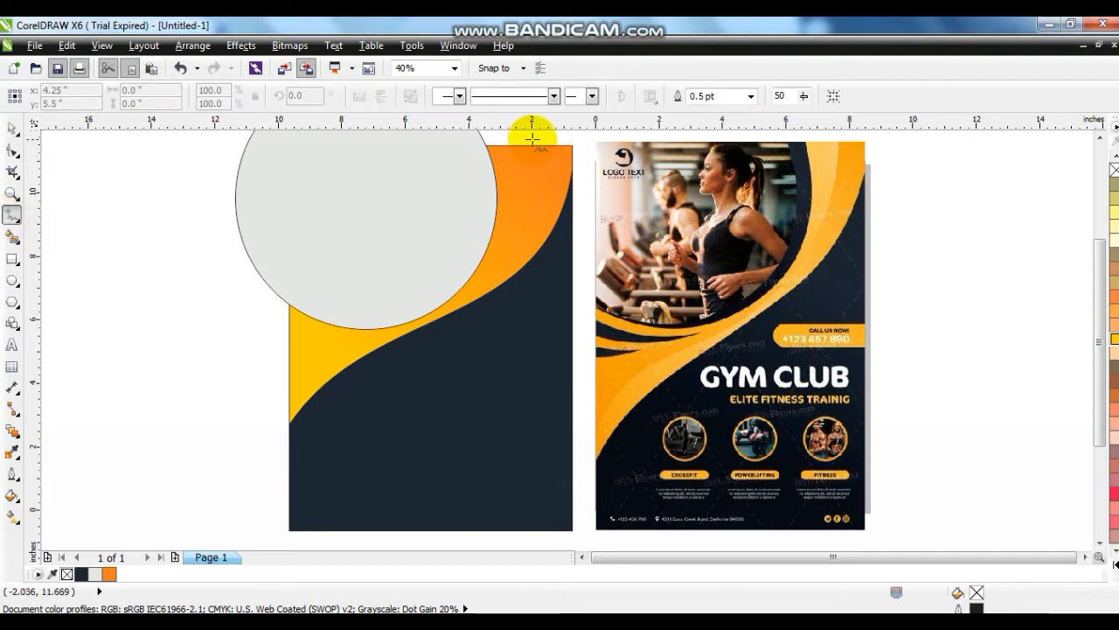
{"action": "left_click", "coordinate": [282, 383]}
{"action": "left_click", "coordinate": [280, 381]}
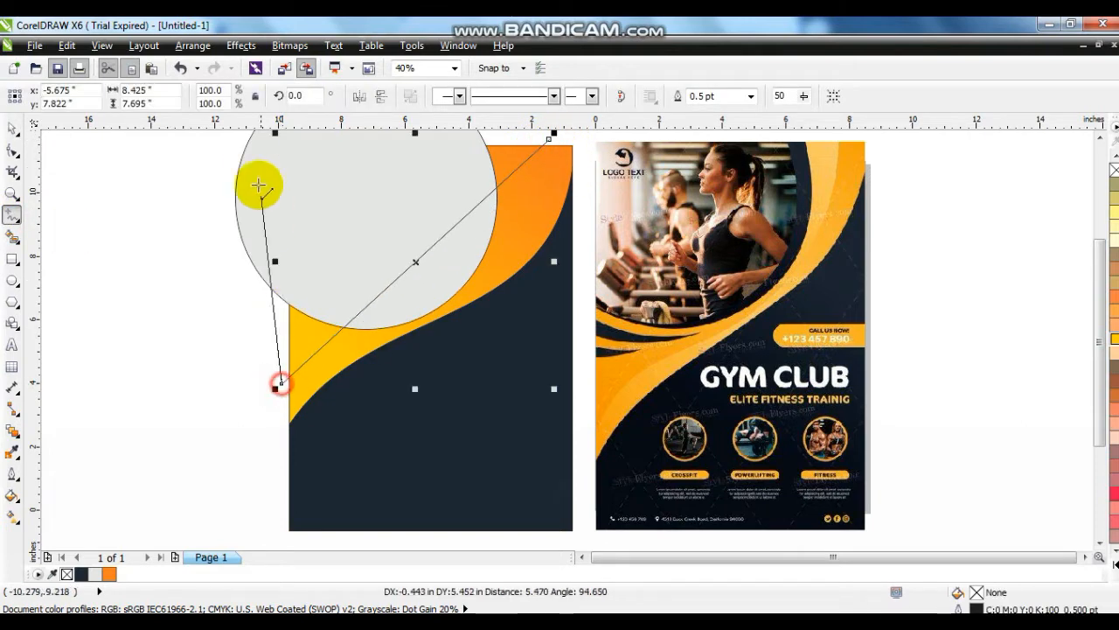
{"action": "left_click", "coordinate": [231, 143]}
{"action": "scroll", "coordinate": [367, 147], "scroll_direction": "up", "scroll_amount": 1}
{"action": "left_click", "coordinate": [520, 160]}
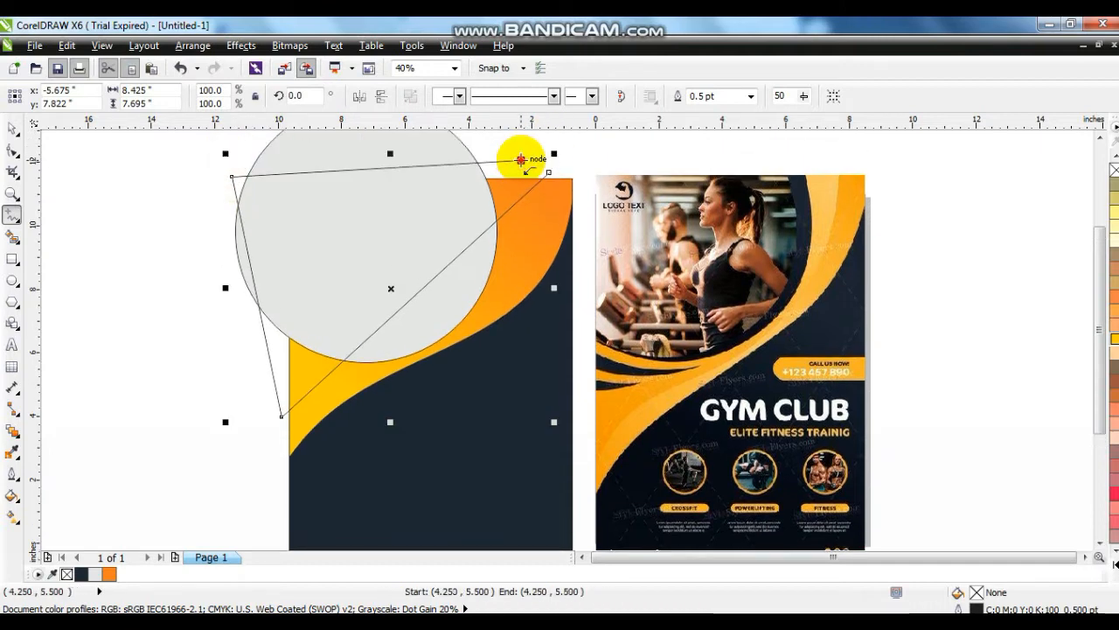
{"action": "left_click", "coordinate": [548, 171]}
Convert the new outline's segments to curves and bend its diagonal edge into a wave between the circle and the navy shape.
{"action": "left_click", "coordinate": [12, 150]}
{"action": "left_click_drag", "start_coordinate": [692, 444], "coordinate": [125, 138]}
{"action": "left_click", "coordinate": [230, 96]}
{"action": "left_click", "coordinate": [548, 172]}
{"action": "left_click_drag", "start_coordinate": [466, 248], "coordinate": [521, 295]}
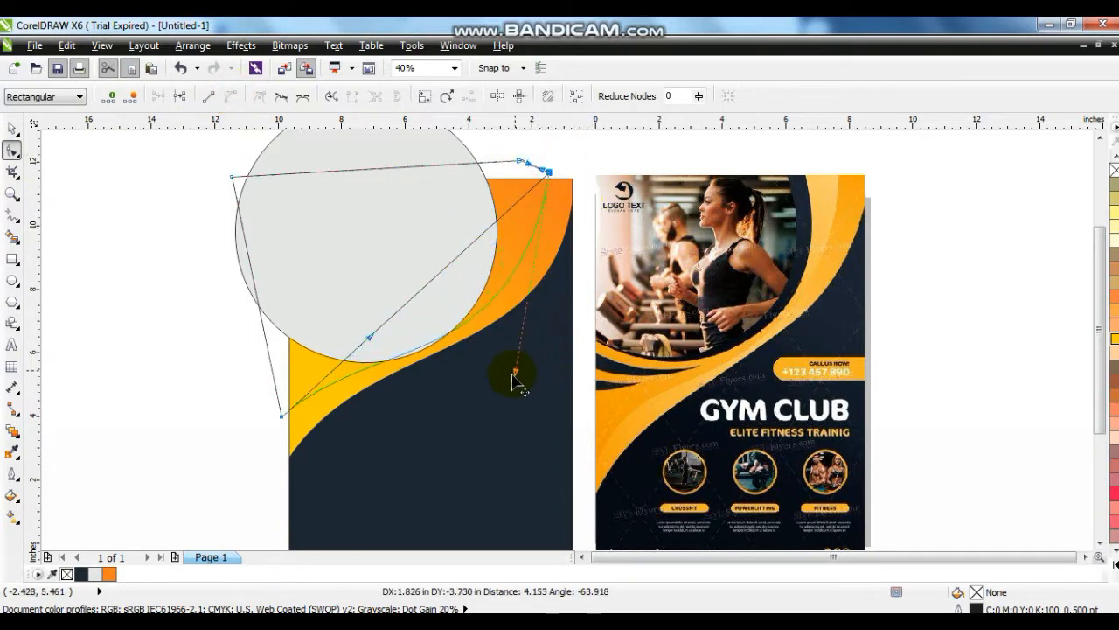
{"action": "mouse_move", "coordinate": [483, 405]}
{"action": "left_mouse_down"}
{"action": "mouse_move", "coordinate": [473, 413]}
{"action": "mouse_move", "coordinate": [477, 402]}
{"action": "left_mouse_up"}
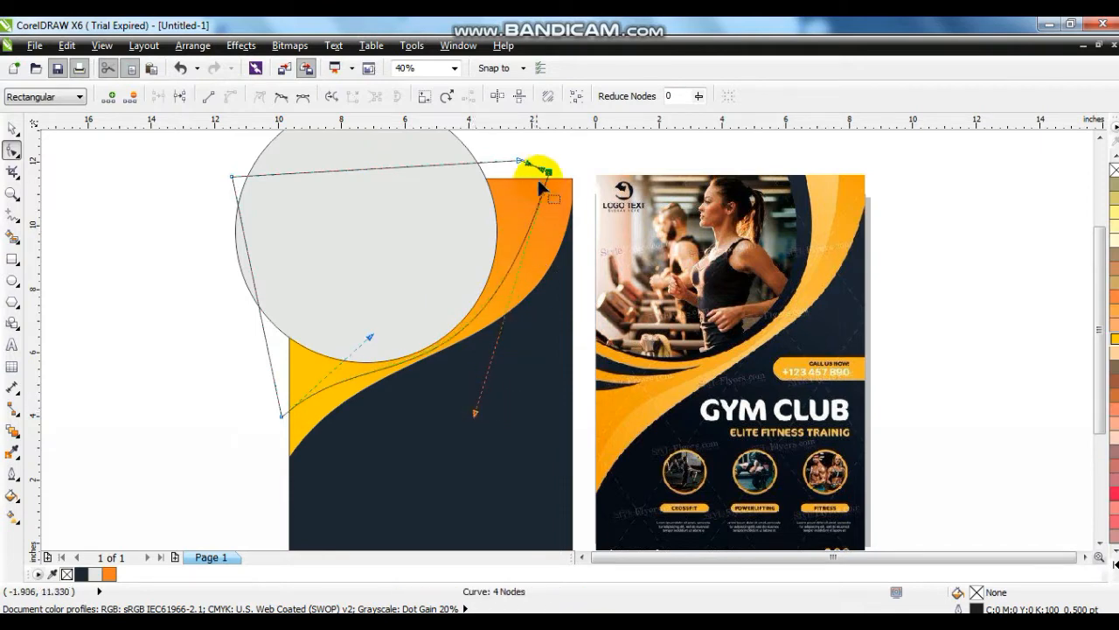
Refine the wave outline by shifting its upper right node slightly inward and reshaping the curve beside the circle.
{"action": "key", "text": "Escape"}
{"action": "left_click_drag", "start_coordinate": [544, 173], "coordinate": [538, 169]}
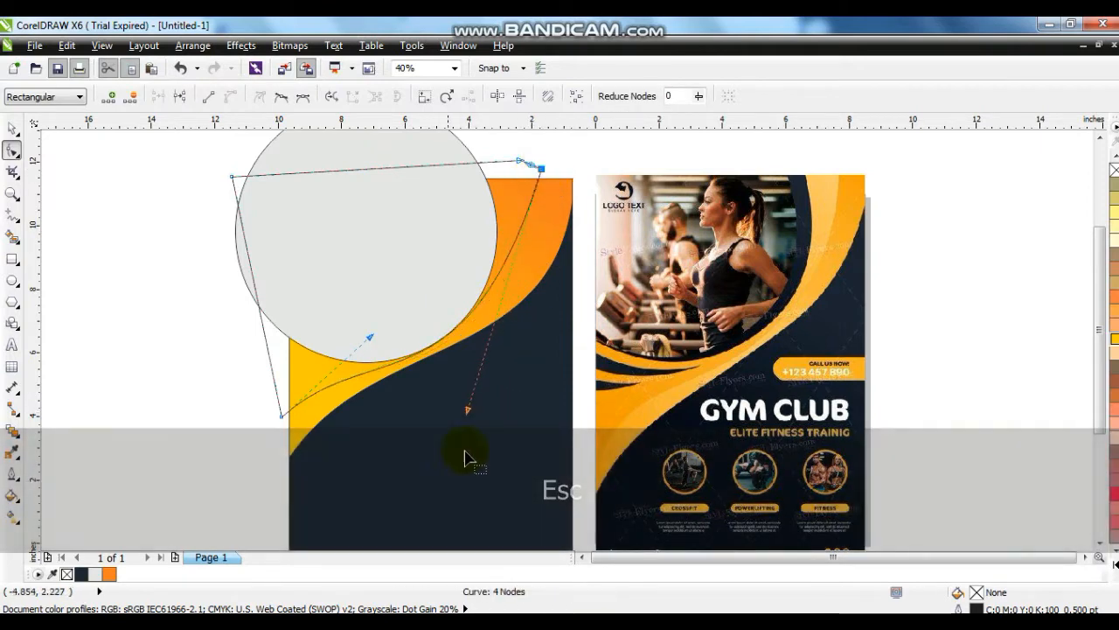
{"action": "left_click_drag", "start_coordinate": [468, 409], "coordinate": [501, 405]}
{"action": "left_click", "coordinate": [12, 129]}
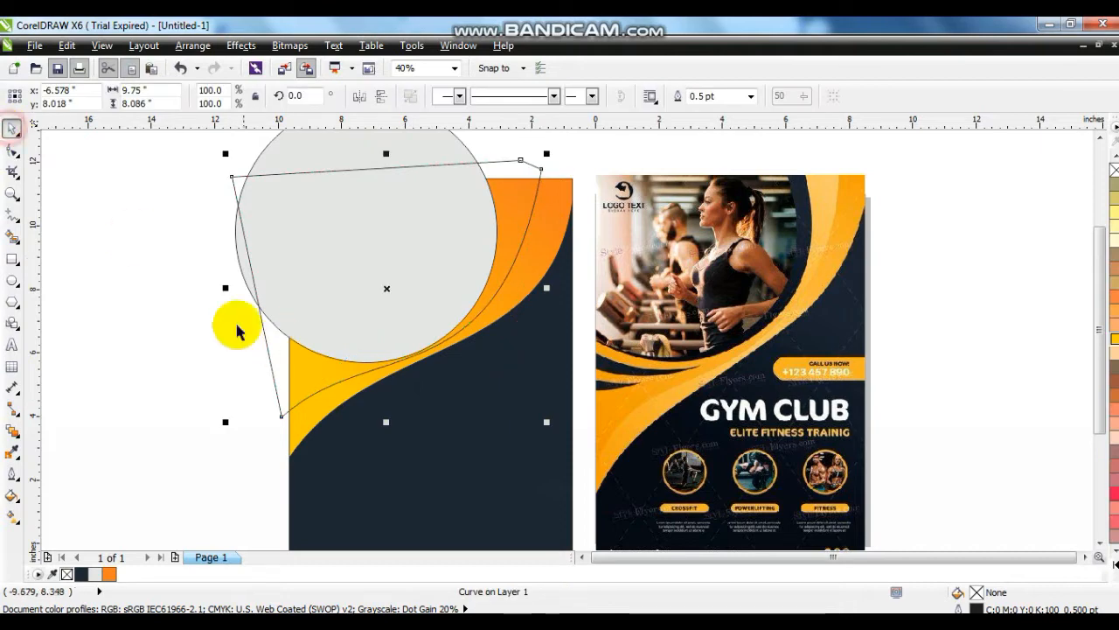
Fill the wave shape with orange and apply a linear gradient from orange at the lower left to golden yellow at the upper right.
{"action": "left_click", "coordinate": [108, 574]}
{"action": "key", "text": "g"}
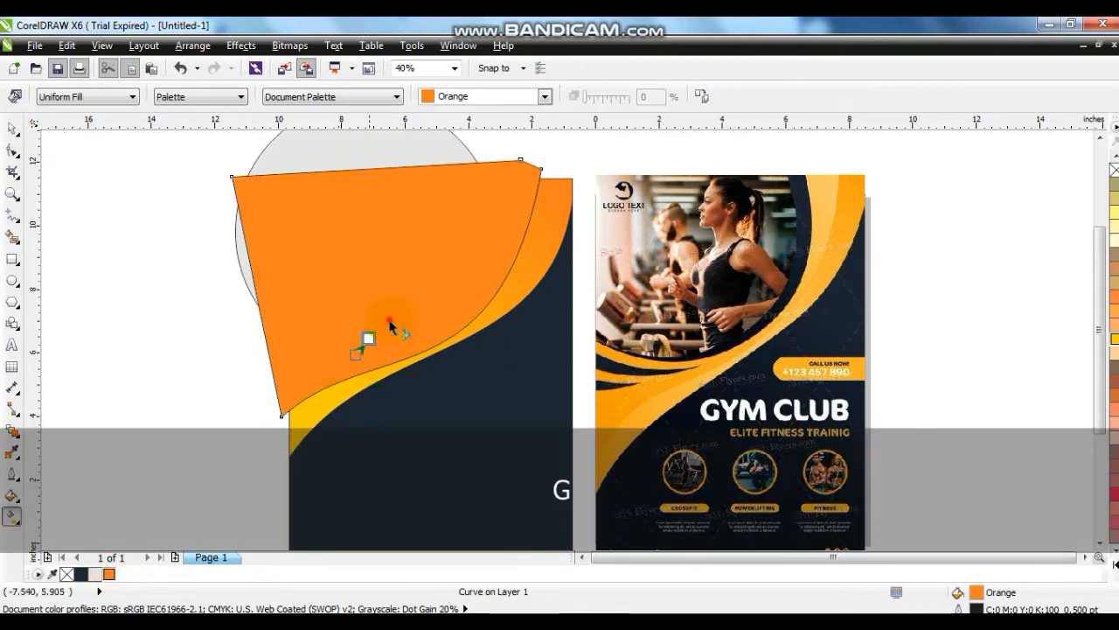
{"action": "left_click_drag", "start_coordinate": [355, 354], "coordinate": [459, 238]}
{"action": "left_click_drag", "start_coordinate": [1114, 325], "coordinate": [502, 184]}
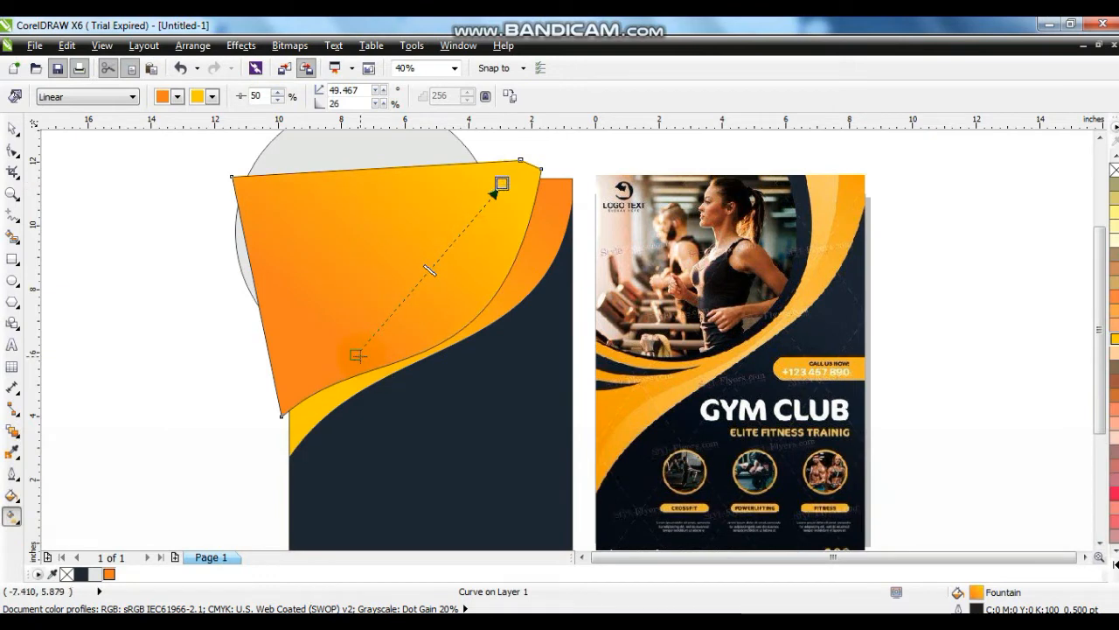
Remove the wave shape's outline and move it one level back, behind the grey circle.
{"action": "left_click", "coordinate": [13, 133]}
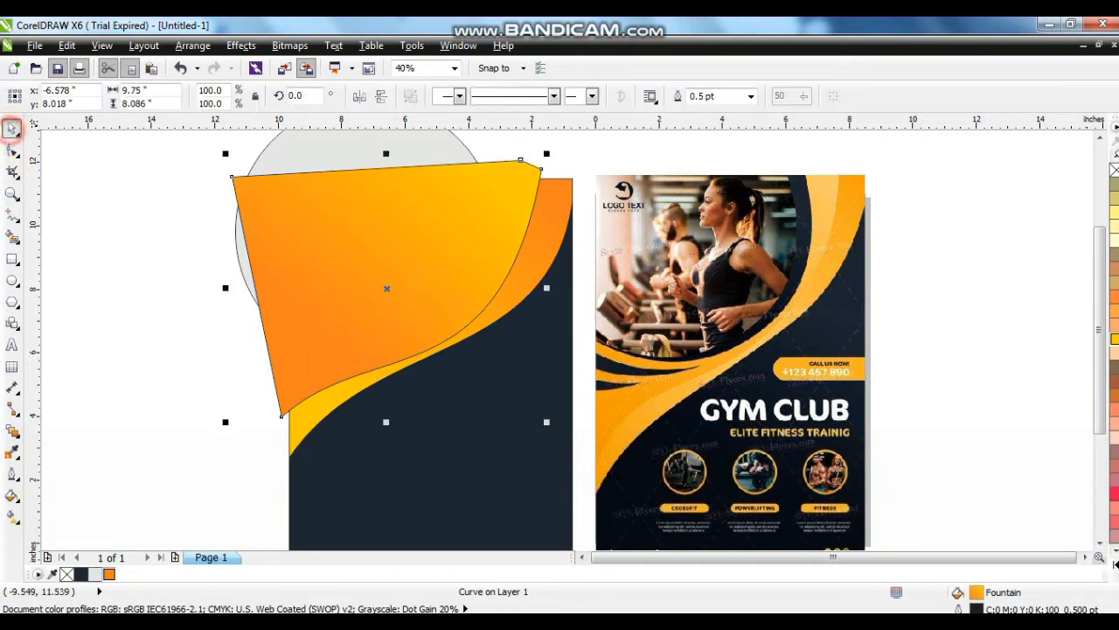
{"action": "right_click", "coordinate": [1113, 170]}
{"action": "key", "text": "ctrl+Page_Down"}
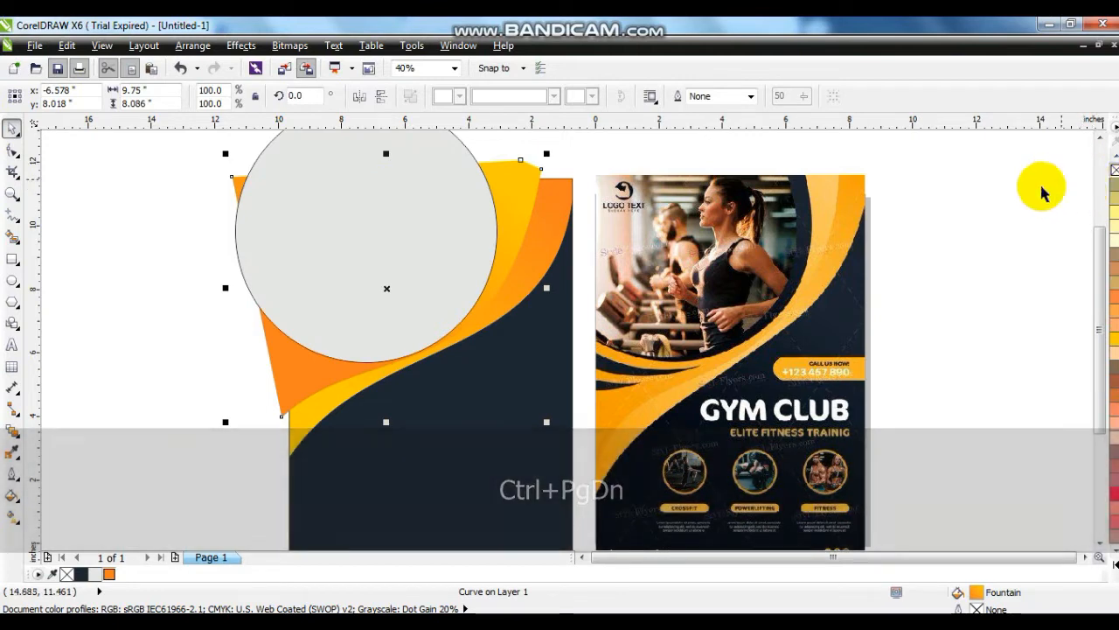
Shorten the wave shape's linear gradient by moving both its golden yellow end and its orange start inward.
{"action": "key", "text": "g"}
{"action": "left_click_drag", "start_coordinate": [501, 186], "coordinate": [465, 242]}
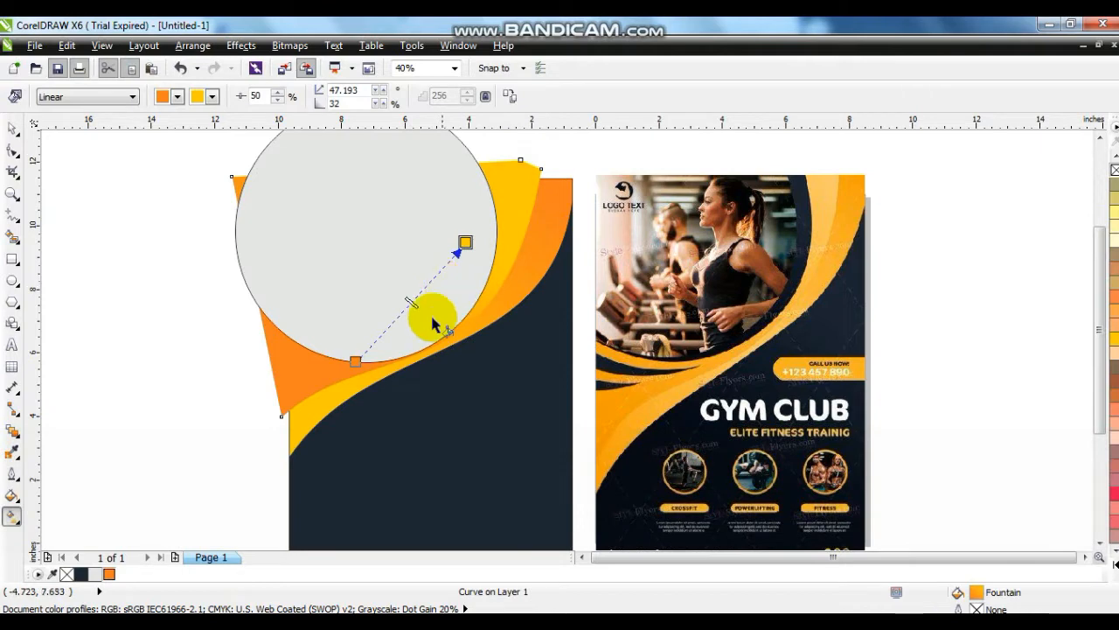
{"action": "left_click_drag", "start_coordinate": [355, 360], "coordinate": [386, 350]}
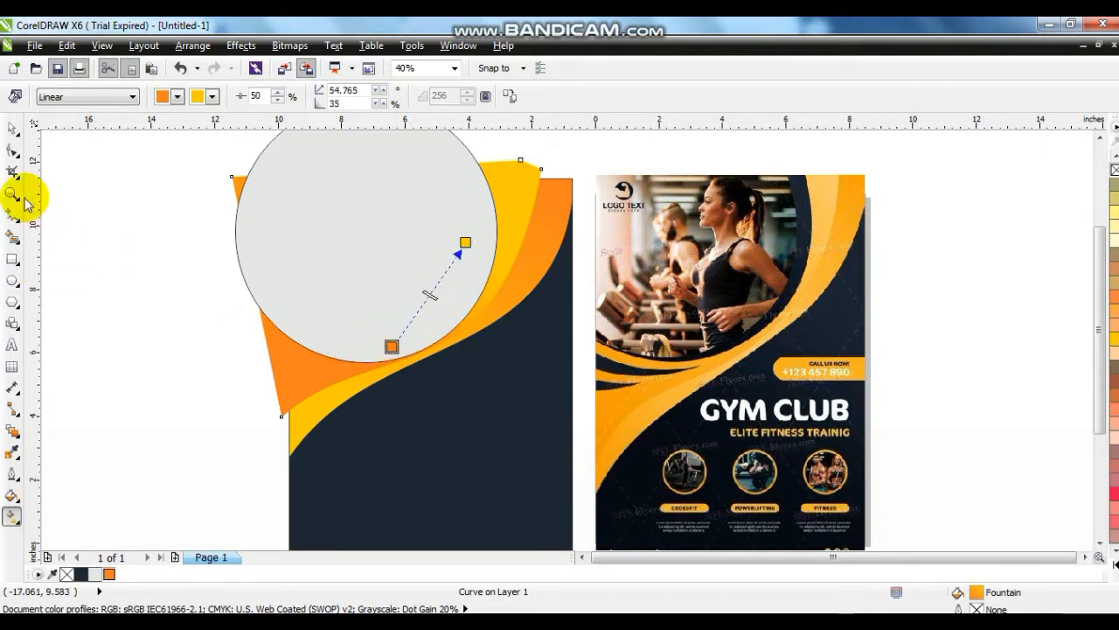
{"action": "left_click", "coordinate": [12, 129]}
{"action": "left_click", "coordinate": [105, 364]}
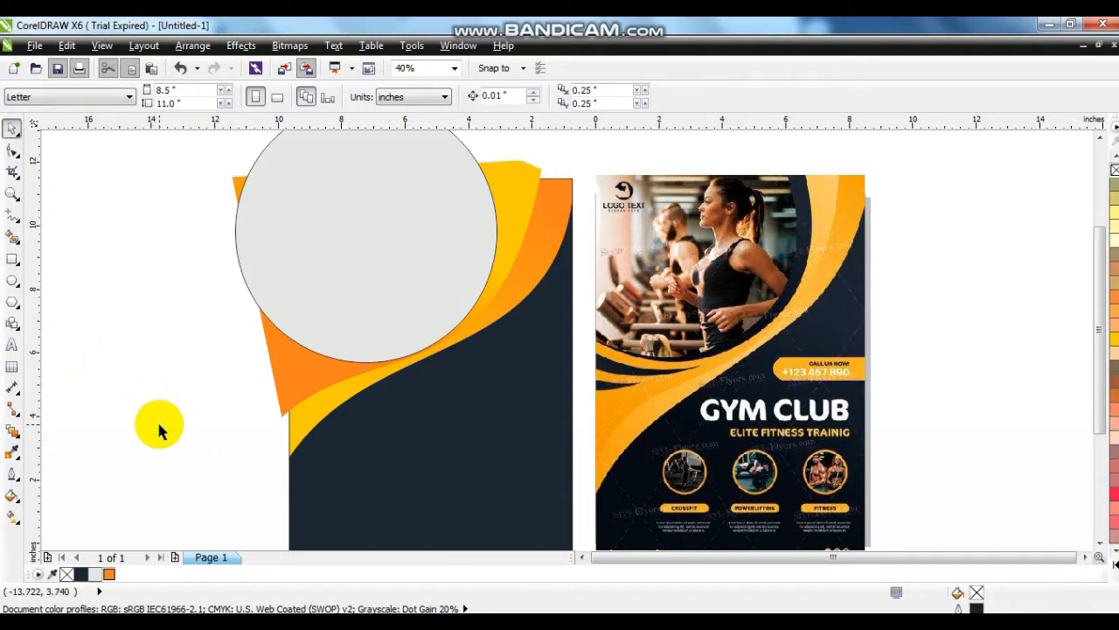
Try to place the gradient wave and the flyer rectangle together inside a frame with PowerClip.
{"action": "left_click", "coordinate": [308, 428]}
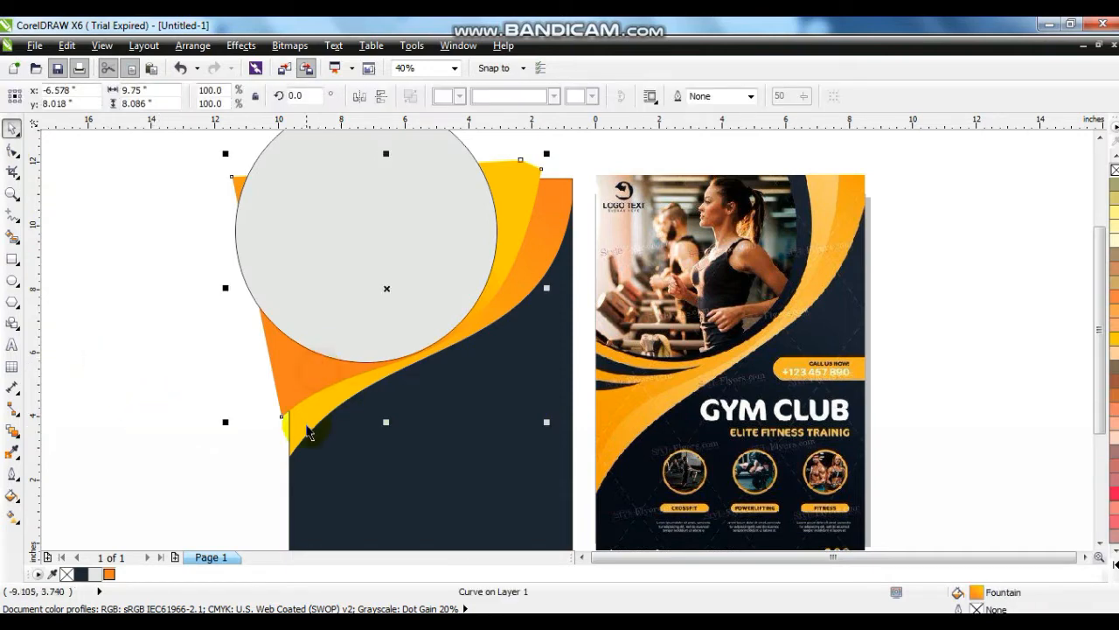
{"action": "left_click", "coordinate": [307, 414], "text": "shift"}
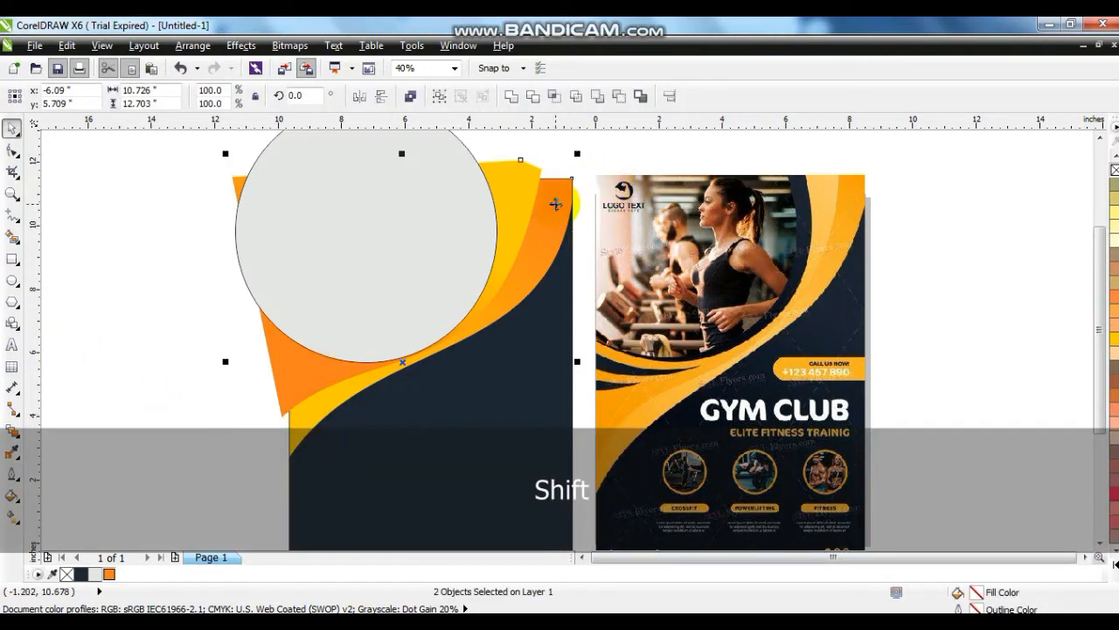
{"action": "left_click", "coordinate": [237, 48]}
{"action": "mouse_move", "coordinate": [297, 280]}
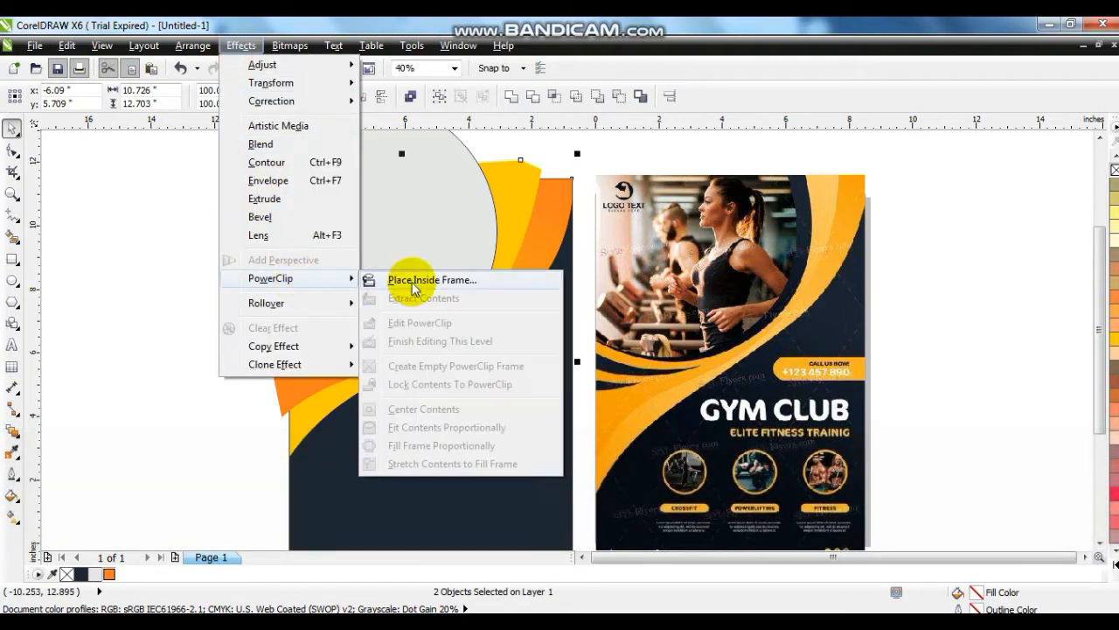
{"action": "left_click", "coordinate": [402, 280]}
{"action": "left_click", "coordinate": [401, 373]}
{"action": "left_click", "coordinate": [553, 367]}
{"action": "left_click", "coordinate": [499, 467]}
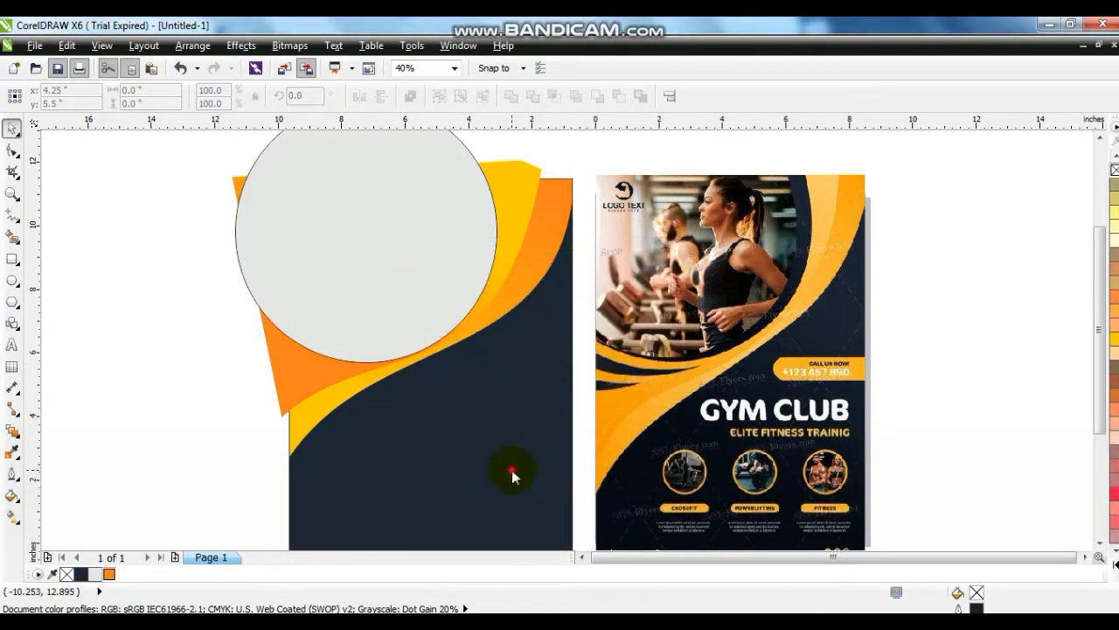
{"action": "left_click", "coordinate": [635, 366]}
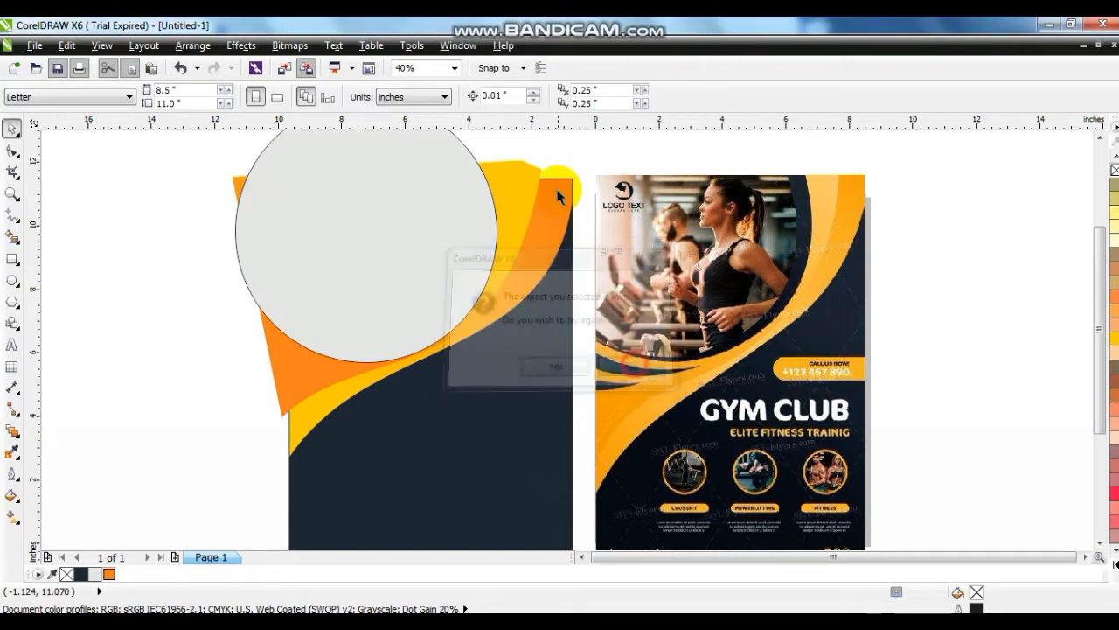
Retry the PowerClip with both shapes selected, and undo the accidental shift of the flyer rectangle.
{"action": "key", "text": "shift"}
{"action": "left_click", "coordinate": [527, 178], "text": "shift"}
{"action": "right_click", "coordinate": [528, 179]}
{"action": "left_click", "coordinate": [563, 183]}
{"action": "left_click", "coordinate": [566, 420]}
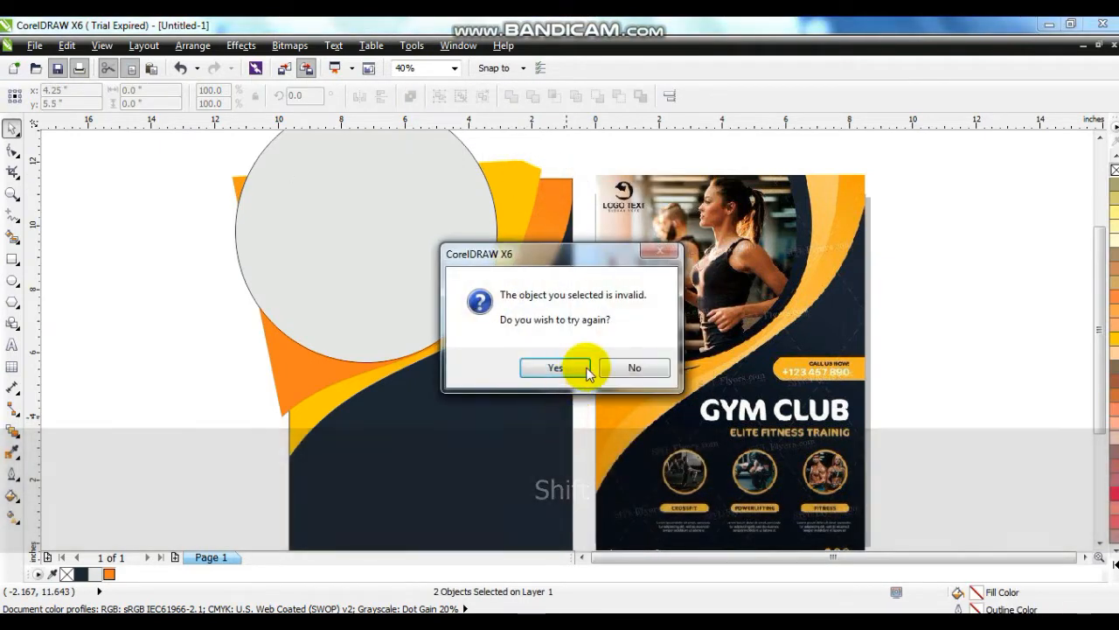
{"action": "left_click", "coordinate": [626, 367]}
{"action": "left_click", "coordinate": [447, 425]}
{"action": "left_click_drag", "start_coordinate": [376, 458], "coordinate": [398, 458]}
{"action": "key", "text": "ctrl+z"}
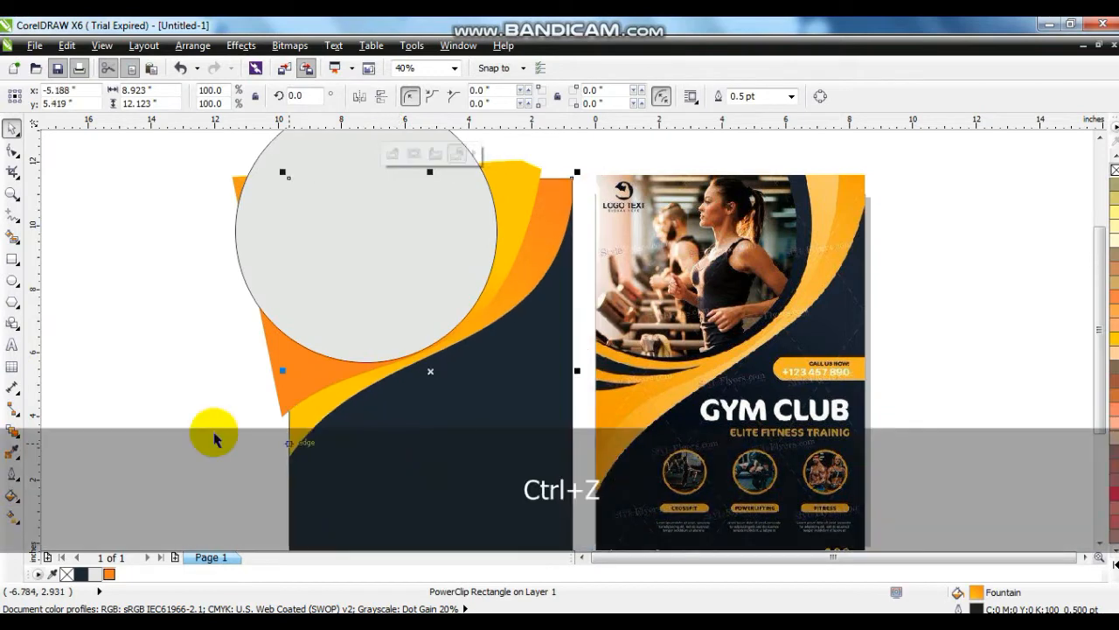
Place only the gradient wave inside the flyer rectangle as PowerClip content.
{"action": "left_click", "coordinate": [200, 400]}
{"action": "right_click", "coordinate": [295, 380]}
{"action": "left_click", "coordinate": [365, 27]}
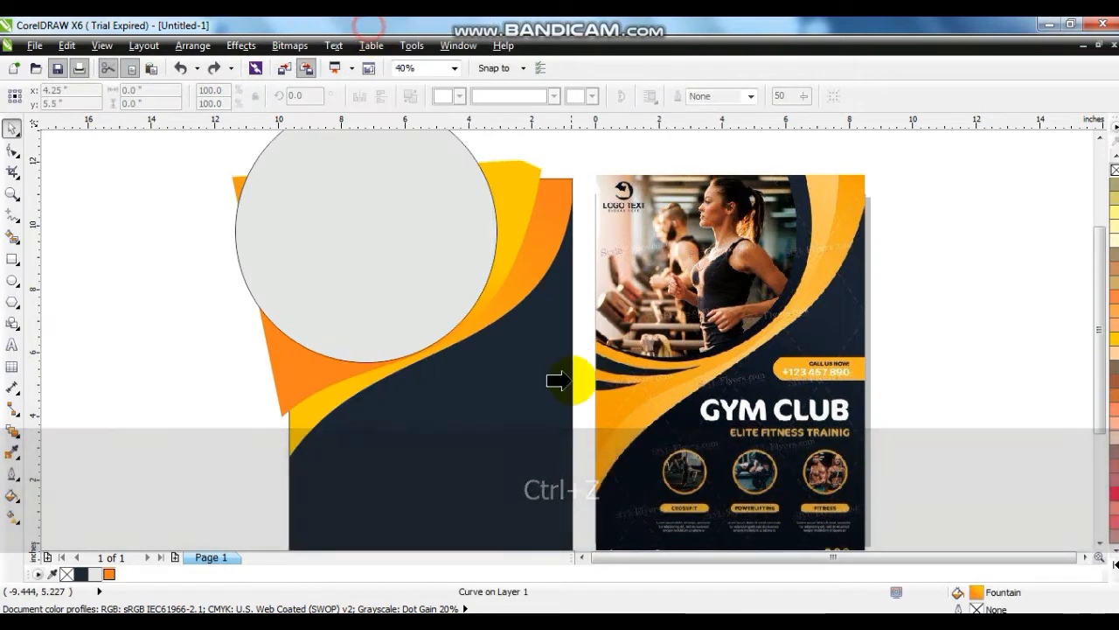
{"action": "left_click", "coordinate": [532, 388]}
{"action": "left_click", "coordinate": [225, 347]}
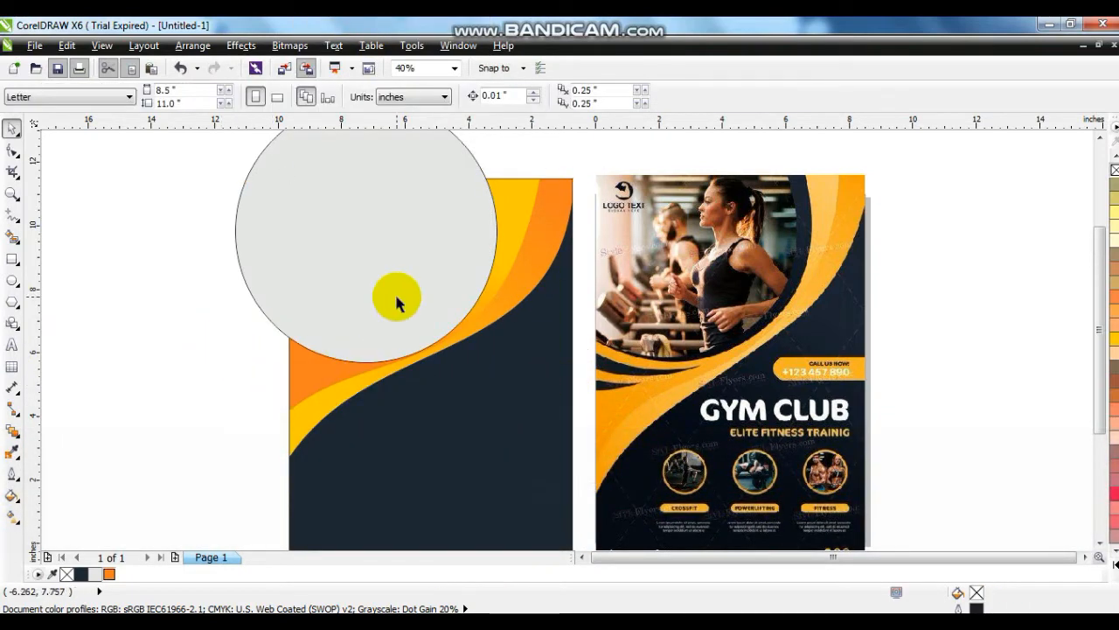
Remove the circle's outline and give it an uneven navy rim using a slightly smaller 8.086-inch grey circle over a navy one.
{"action": "left_click", "coordinate": [396, 302]}
{"action": "right_click", "coordinate": [1115, 169]}
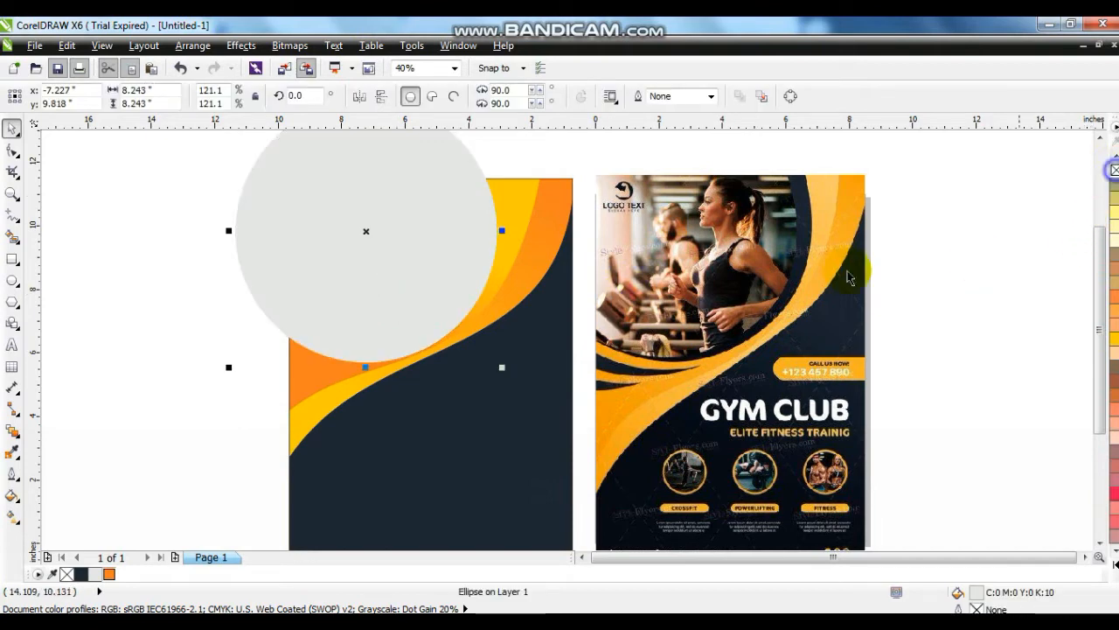
{"action": "left_click_drag", "start_coordinate": [502, 365], "coordinate": [496, 362]}
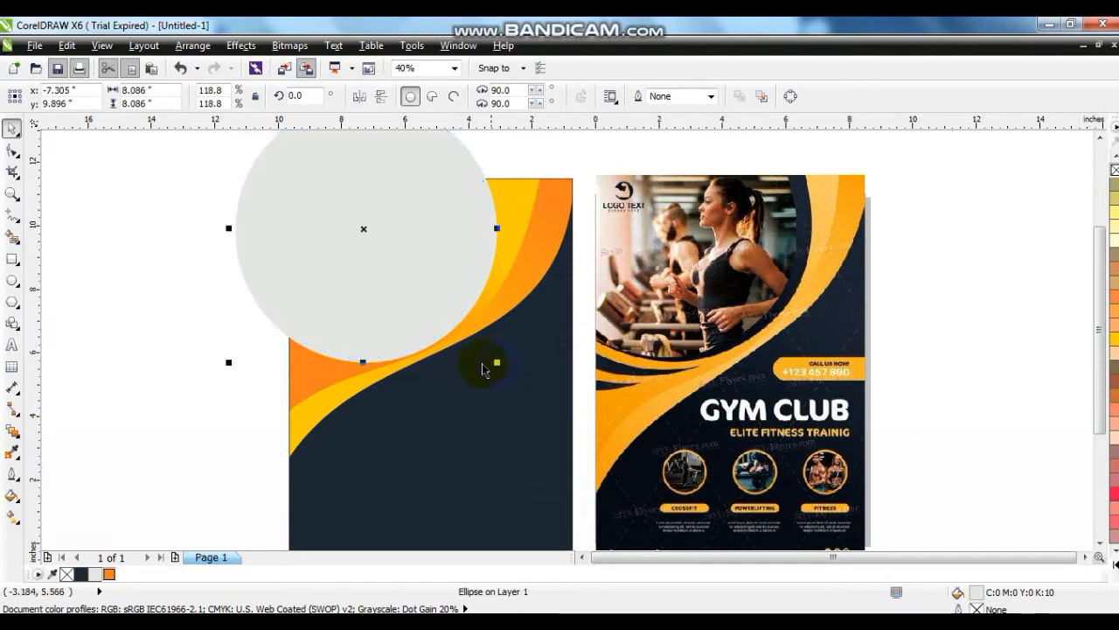
{"action": "right_click", "coordinate": [80, 573]}
{"action": "left_click", "coordinate": [145, 433]}
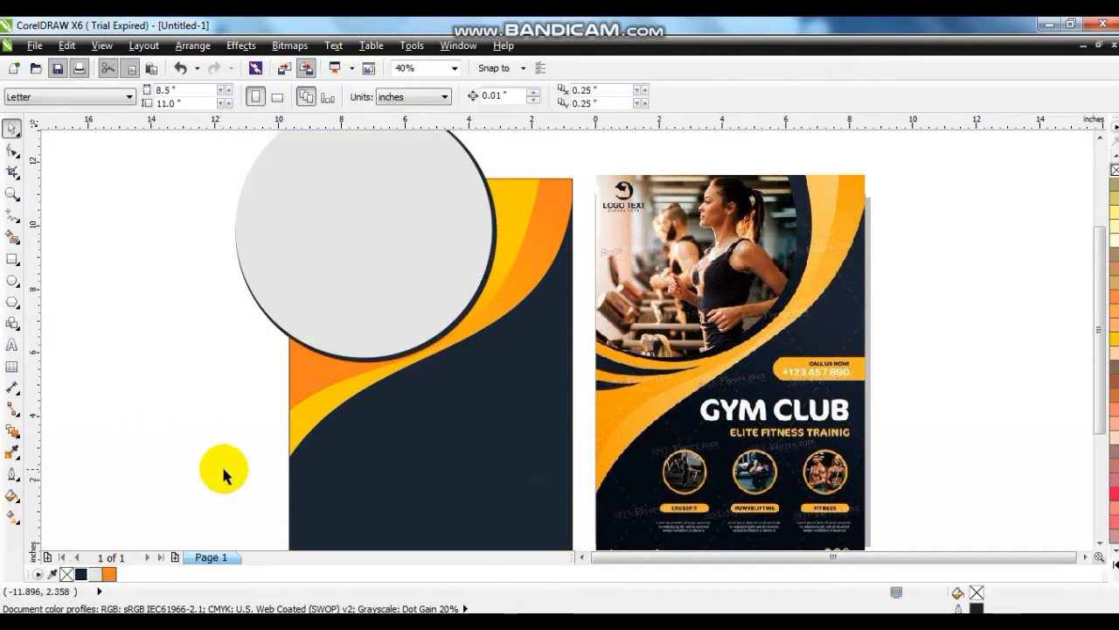
Draw a closed three-node outline about 3.3 inches wide over the upper navy streak in the reference flyer.
{"action": "left_click", "coordinate": [12, 194]}
{"action": "left_click_drag", "start_coordinate": [173, 229], "coordinate": [717, 454]}
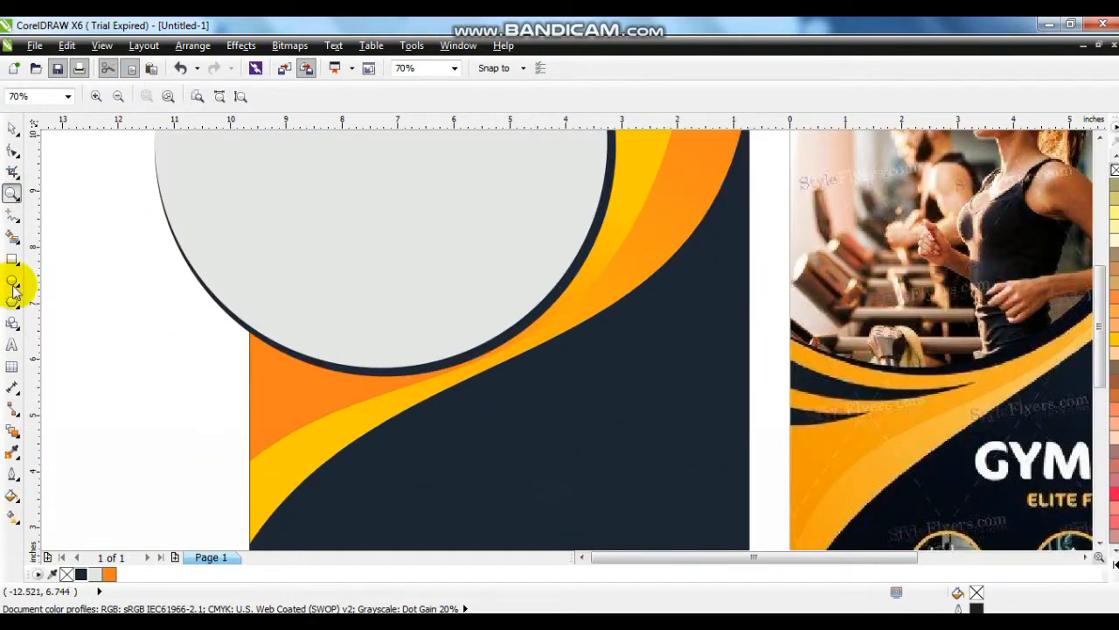
{"action": "left_click", "coordinate": [12, 214]}
{"action": "left_click", "coordinate": [780, 354]}
{"action": "double_click", "coordinate": [969, 382]}
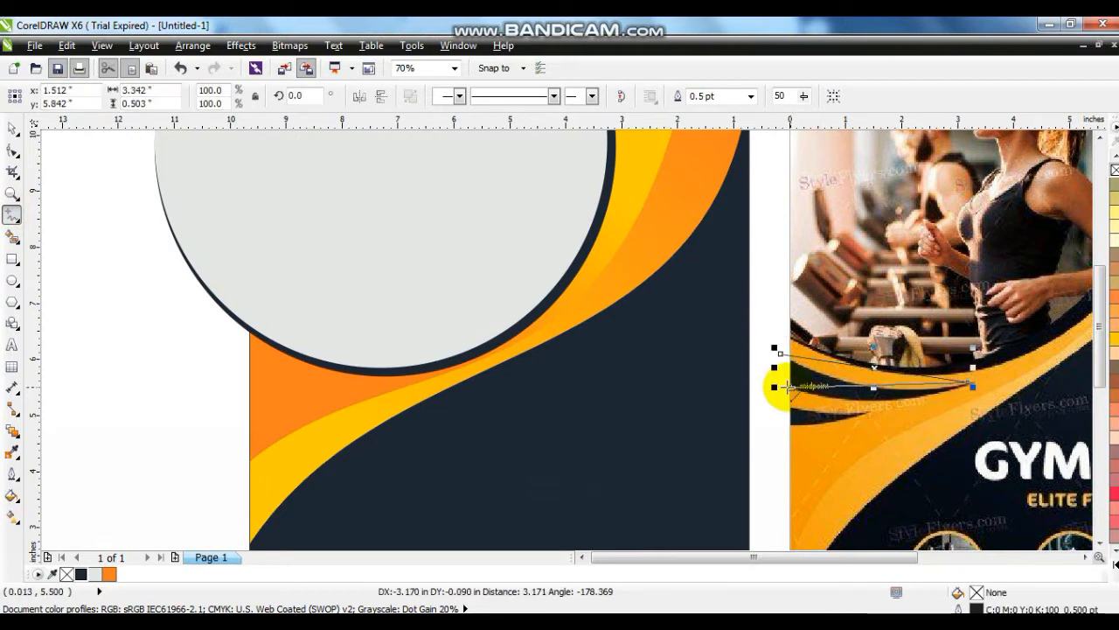
{"action": "left_click", "coordinate": [779, 354]}
Draw a closed three-node outline about 1.6 inches wide over the reference flyer's lower navy streak.
{"action": "left_click", "coordinate": [784, 401]}
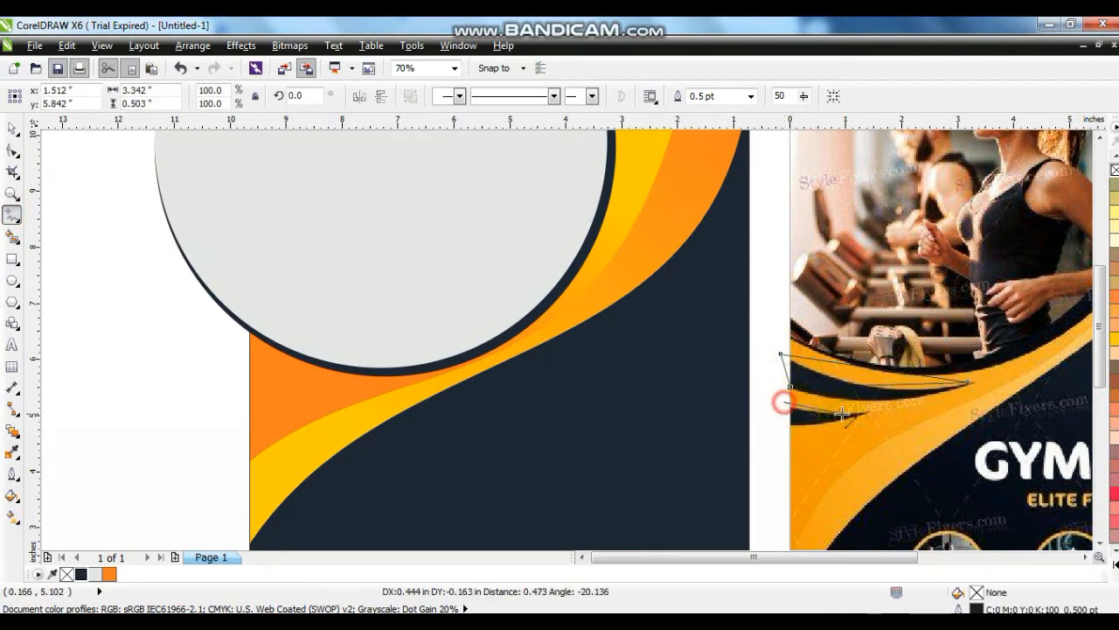
{"action": "double_click", "coordinate": [873, 409]}
{"action": "double_click", "coordinate": [782, 425]}
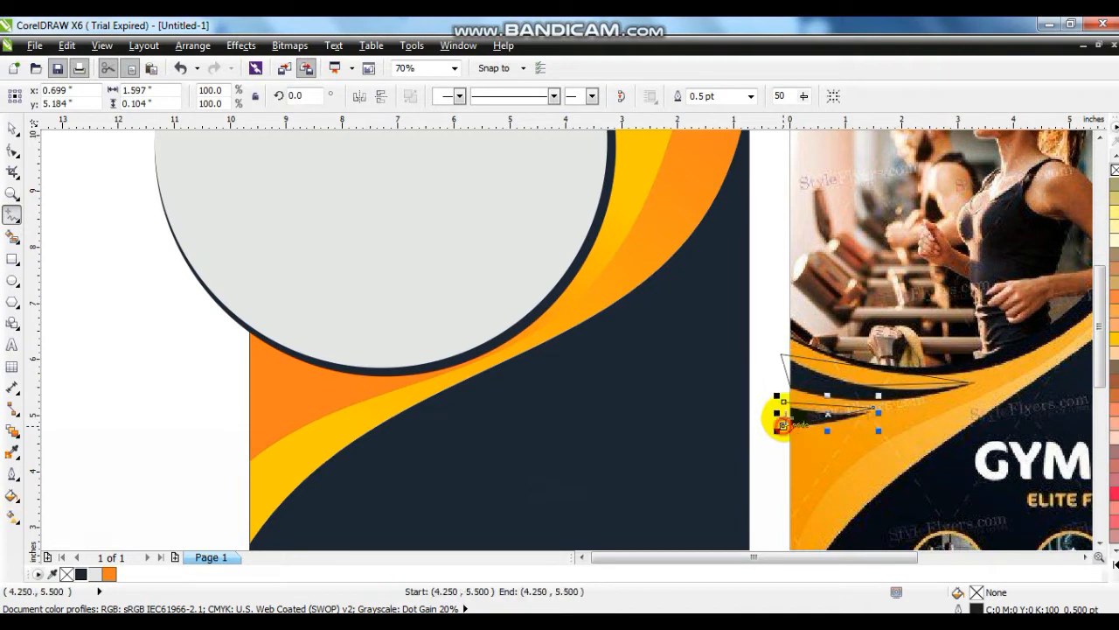
{"action": "left_click", "coordinate": [785, 401]}
Convert the lower triangle's segments to curves and bend its two long edges along the reference's lower navy streak.
{"action": "left_click", "coordinate": [13, 151]}
{"action": "left_click_drag", "start_coordinate": [537, 308], "coordinate": [1041, 519]}
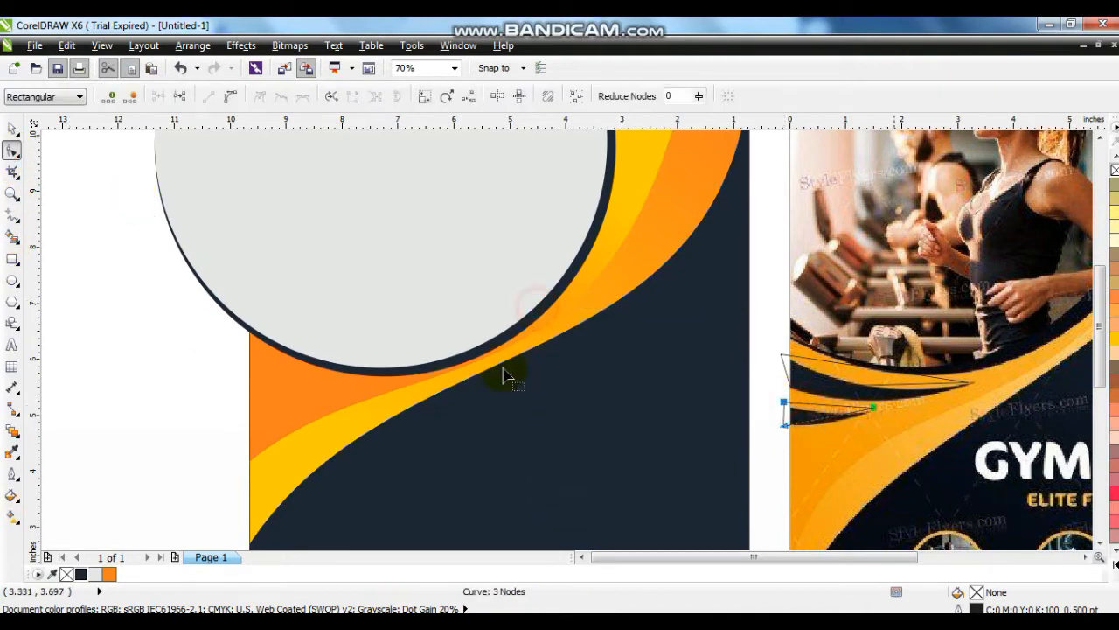
{"action": "key", "text": "shift+F2"}
{"action": "key", "text": "F3"}
{"action": "left_click_drag", "start_coordinate": [600, 362], "coordinate": [602, 392]}
{"action": "left_click_drag", "start_coordinate": [588, 295], "coordinate": [558, 332]}
Convert the upper triangle's segments to curves and bend its long edges to match the upper navy streak.
{"action": "key", "text": "F3"}
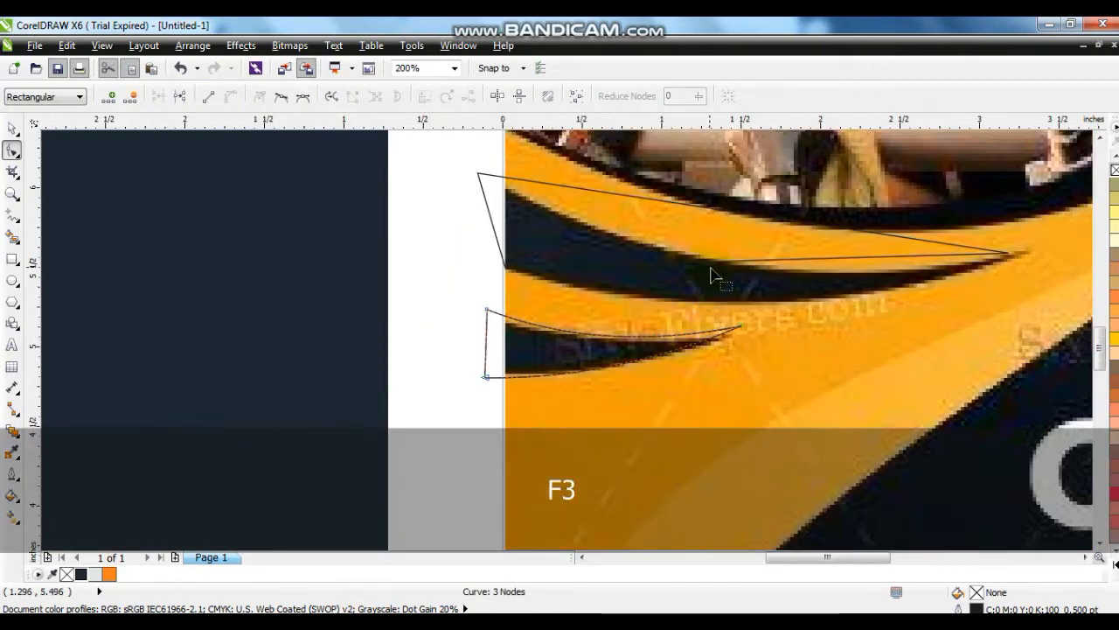
{"action": "left_click_drag", "start_coordinate": [439, 159], "coordinate": [1041, 334]}
{"action": "left_click", "coordinate": [233, 97]}
{"action": "left_click_drag", "start_coordinate": [777, 258], "coordinate": [772, 303]}
{"action": "left_click_drag", "start_coordinate": [740, 263], "coordinate": [793, 271]}
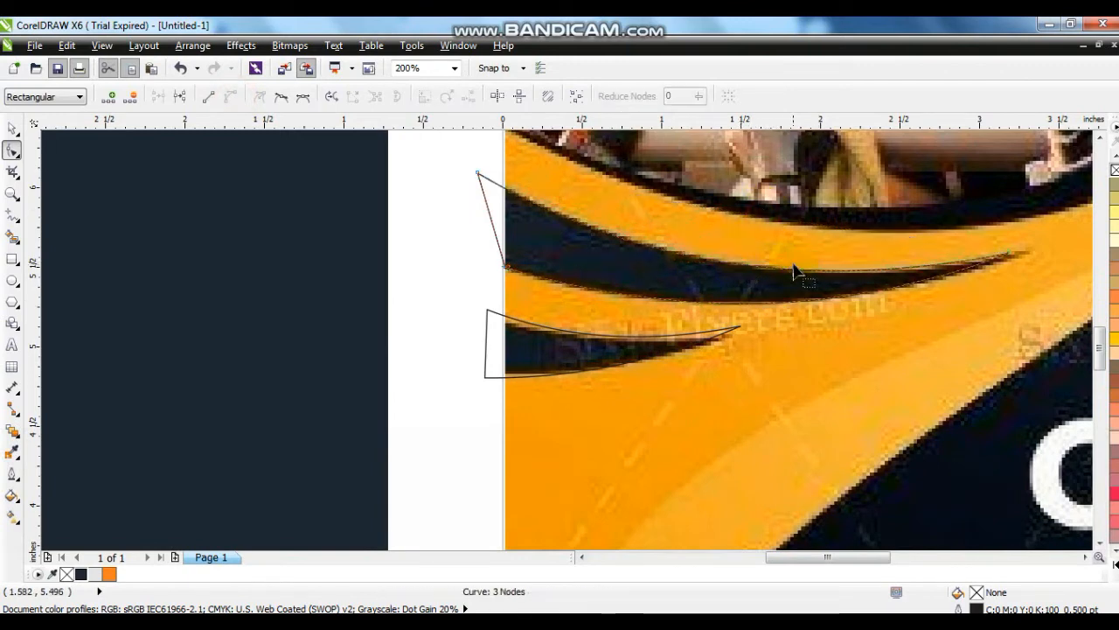
Fill both traced streak shapes with the document's navy (R30 G38 B51).
{"action": "left_click", "coordinate": [11, 129]}
{"action": "key", "text": "F3"}
{"action": "key", "text": "Escape"}
{"action": "left_click_drag", "start_coordinate": [94, 244], "coordinate": [660, 345]}
{"action": "left_click", "coordinate": [79, 573]}
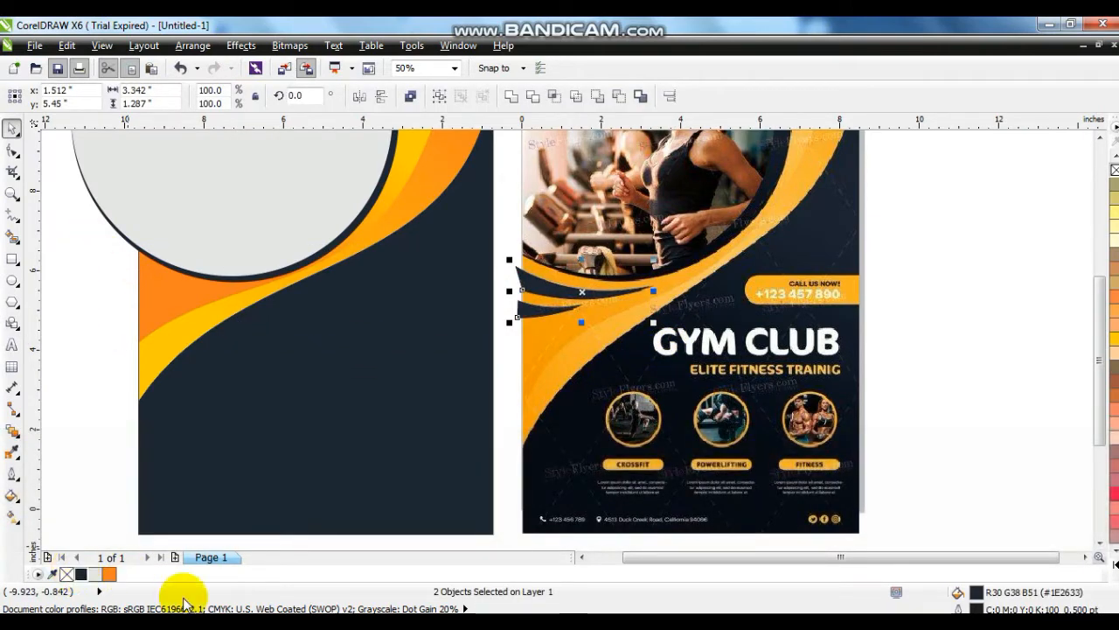
Move both navy streaks horizontally to the flyer's left edge below the circle and PowerClip them inside the flyer rectangle.
{"action": "left_click_drag", "start_coordinate": [549, 292], "coordinate": [149, 299]}
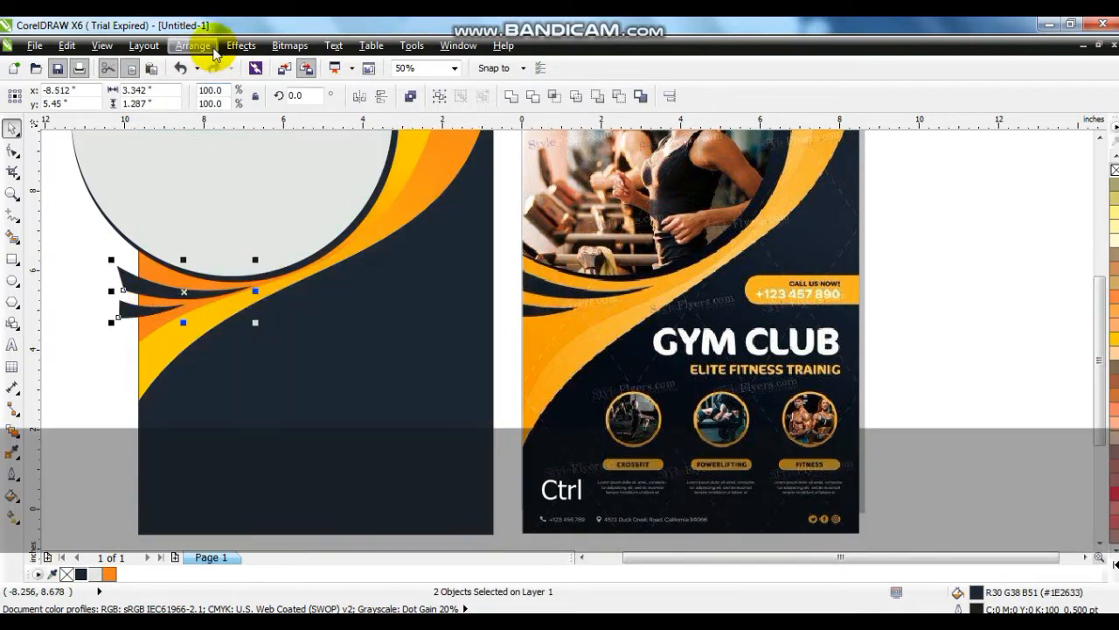
{"action": "left_click", "coordinate": [240, 45]}
{"action": "mouse_move", "coordinate": [289, 277]}
{"action": "left_click", "coordinate": [420, 278]}
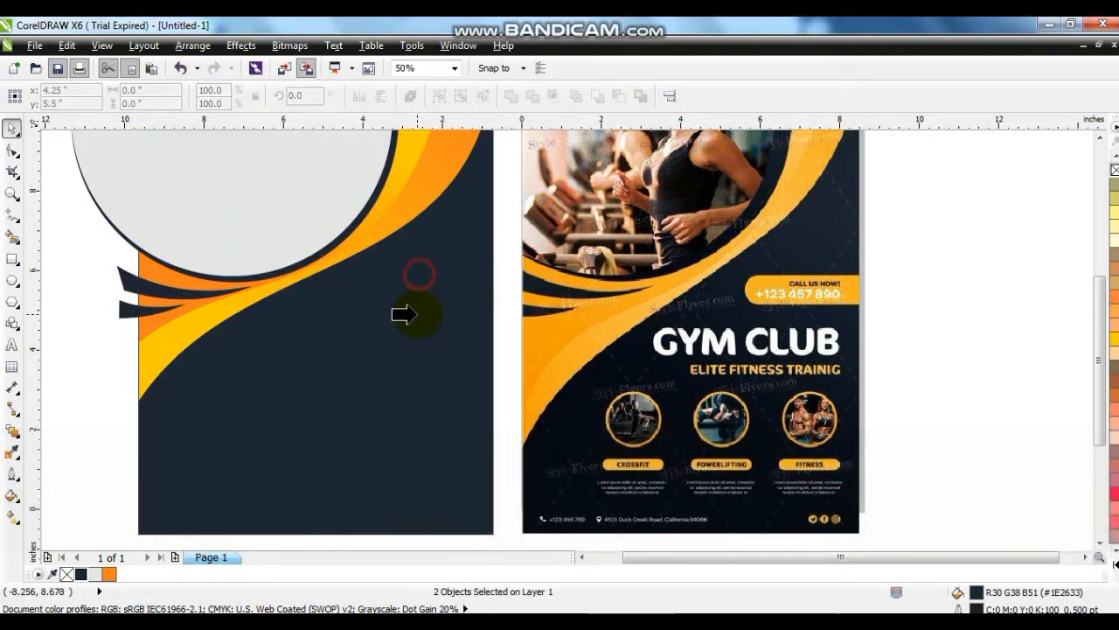
{"action": "left_click", "coordinate": [407, 306]}
{"action": "key", "text": "F3"}
{"action": "key", "text": "Escape"}
{"action": "left_click_drag", "start_coordinate": [712, 140], "coordinate": [210, 450]}
{"action": "key", "text": "shift+F2"}
{"action": "key", "text": "Escape"}
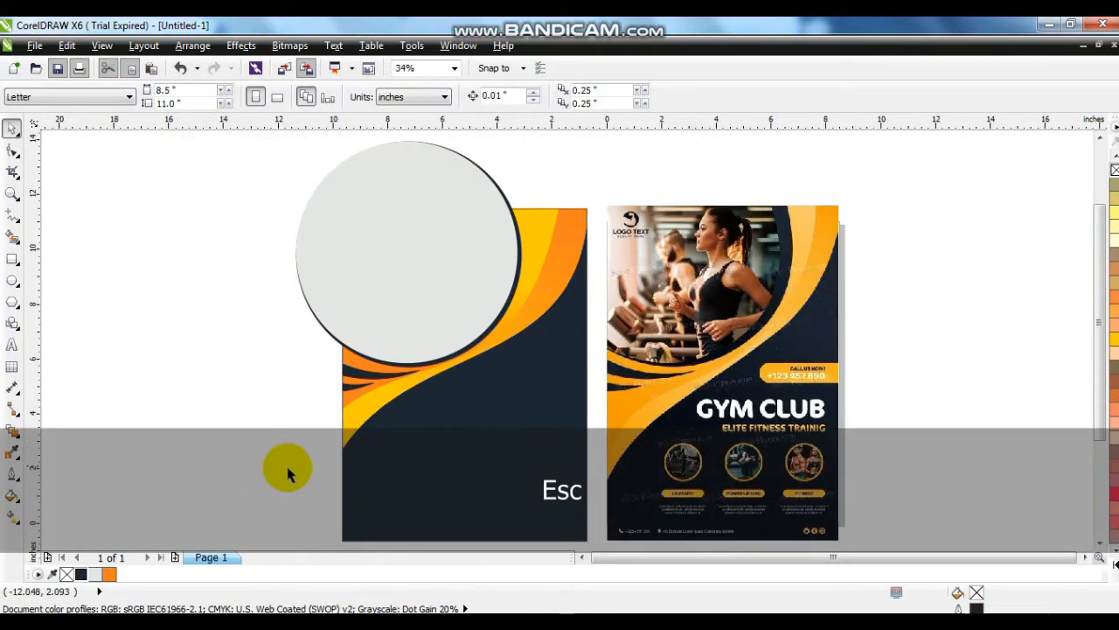
{"action": "left_click", "coordinate": [570, 376]}
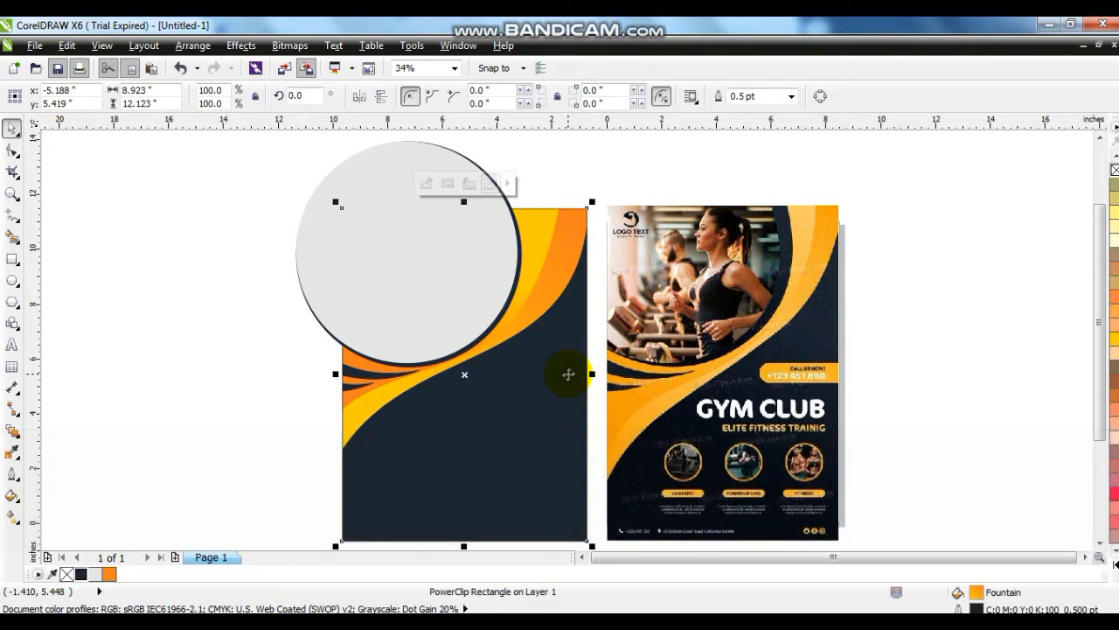
{"action": "left_click", "coordinate": [260, 358]}
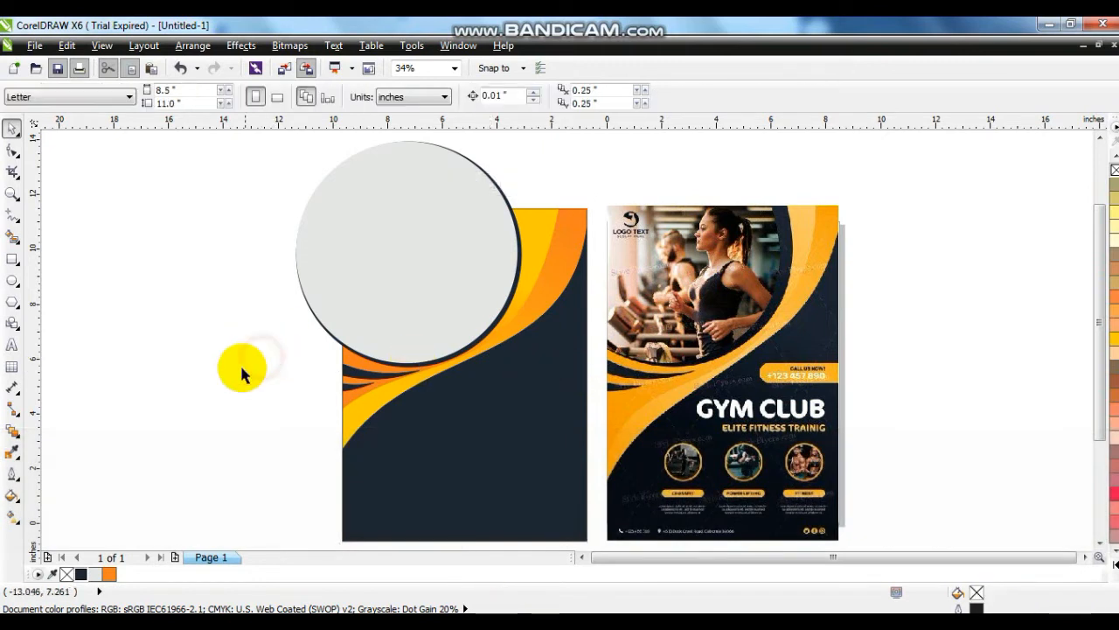
Switch to the browser's LADIES GYM WORKOUT image results and copy the photo of the woman lifting a barbell in a dark gym.
{"action": "key", "text": "alt+Tab"}
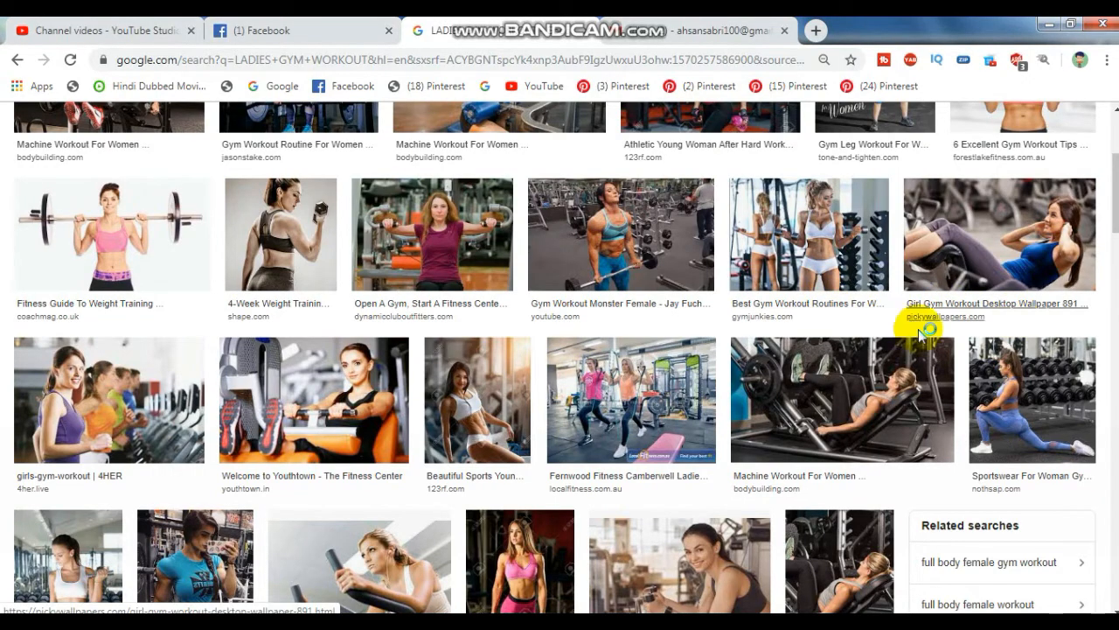
{"action": "scroll", "coordinate": [930, 320], "scroll_direction": "up", "scroll_amount": 3}
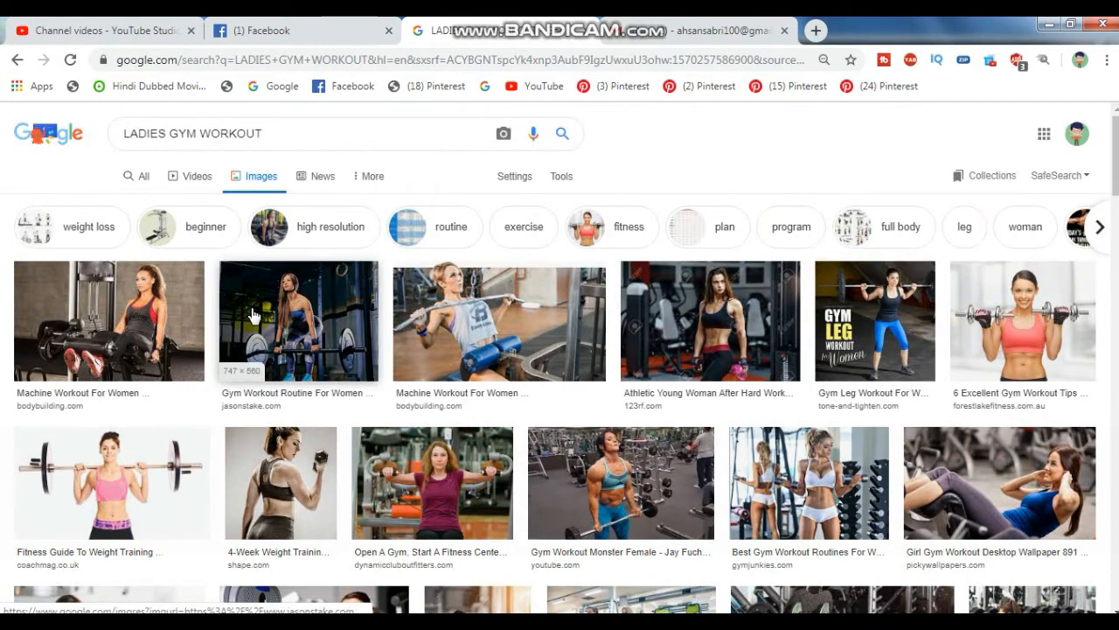
{"action": "left_click", "coordinate": [993, 312]}
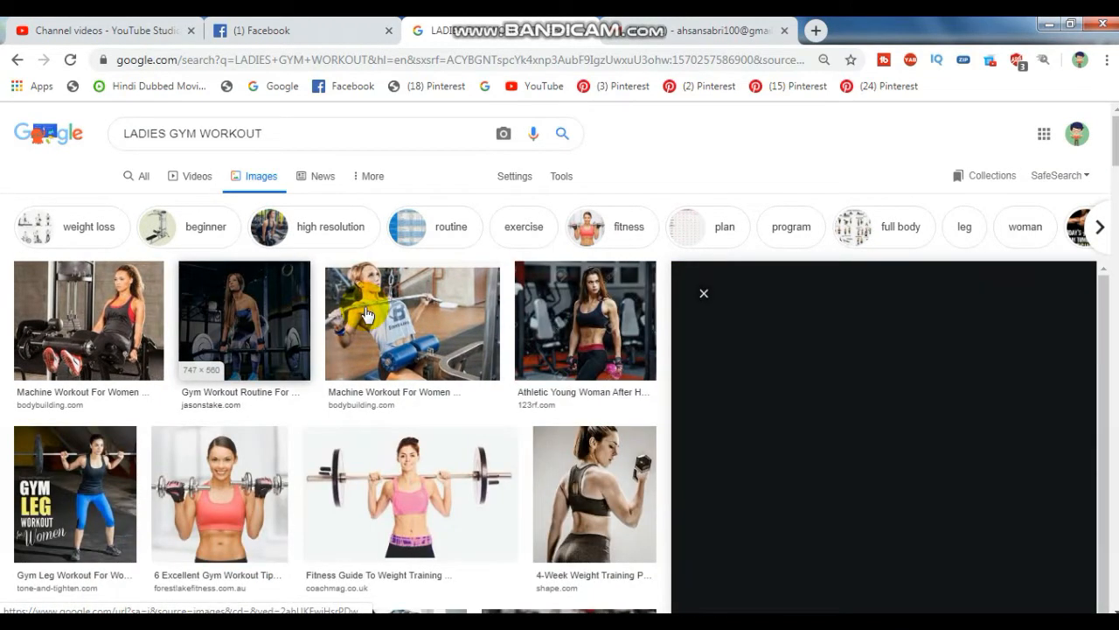
{"action": "scroll", "coordinate": [364, 313], "scroll_direction": "down", "scroll_amount": 1}
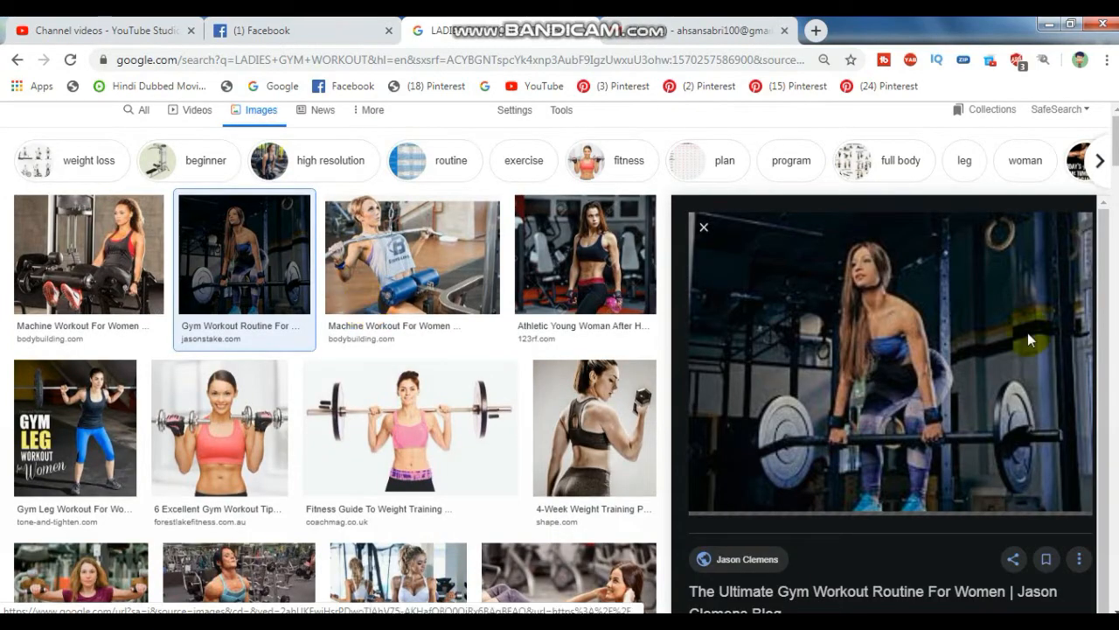
{"action": "scroll", "coordinate": [1028, 334], "scroll_direction": "down", "scroll_amount": 1}
{"action": "right_click", "coordinate": [957, 259]}
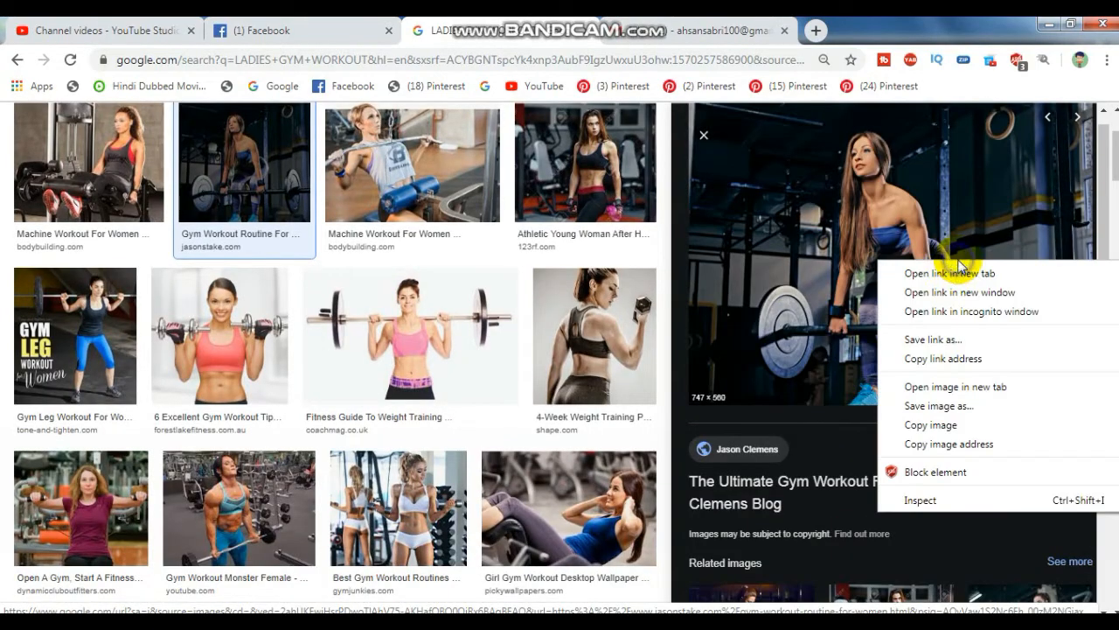
{"action": "left_click", "coordinate": [918, 422]}
Return to CorelDRAW, paste the barbell photo and scale it to about 8.78 inches wide over the large grey circle.
{"action": "key", "text": "alt+Tab"}
{"action": "right_click", "coordinate": [166, 280]}
{"action": "left_click", "coordinate": [200, 384]}
{"action": "left_click_drag", "start_coordinate": [732, 380], "coordinate": [459, 314]}
{"action": "left_click_drag", "start_coordinate": [596, 420], "coordinate": [553, 385]}
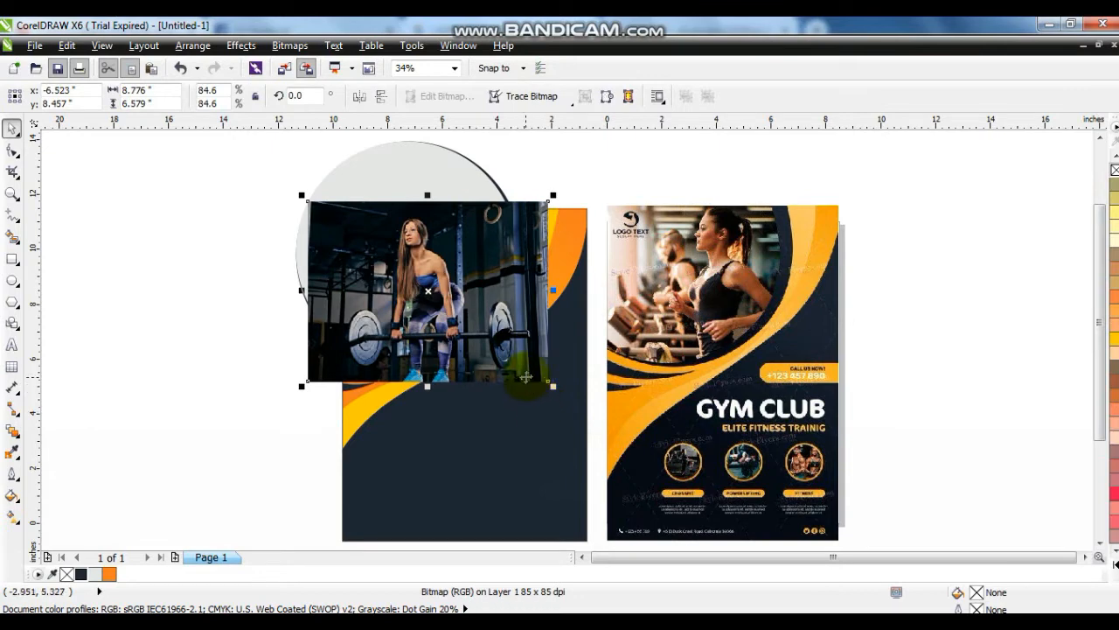
PowerClip the barbell photo inside the large grey circle.
{"action": "right_click", "coordinate": [497, 251]}
{"action": "left_click", "coordinate": [450, 142]}
{"action": "left_click", "coordinate": [434, 169]}
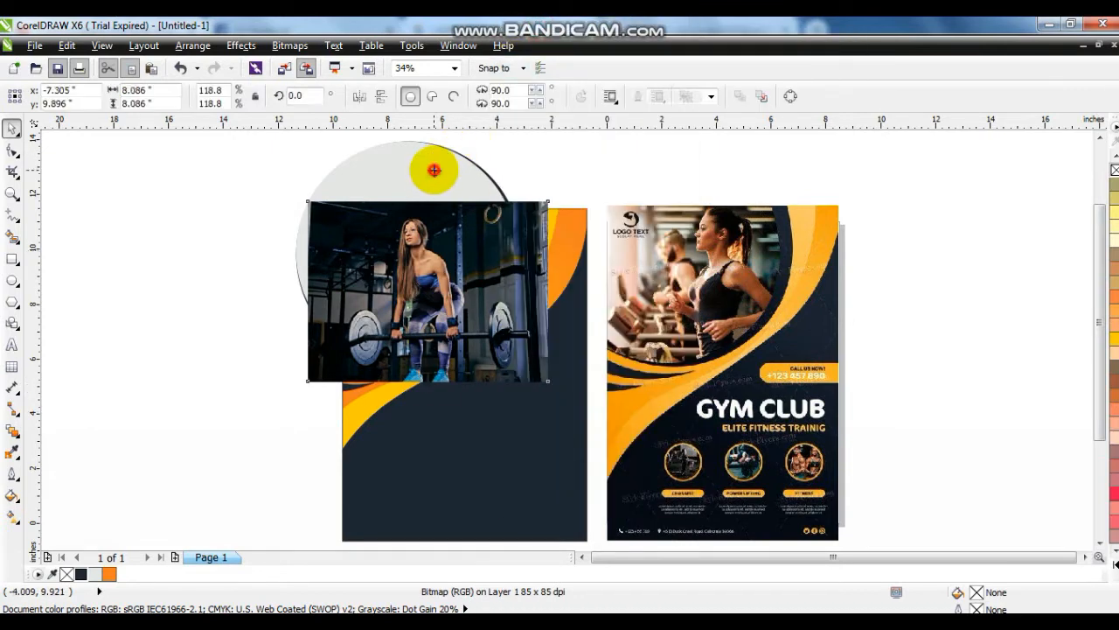
{"action": "left_click", "coordinate": [242, 213]}
Select the photo circle together with its navy backing circle and PowerClip both inside the flyer rectangle.
{"action": "left_click_drag", "start_coordinate": [246, 146], "coordinate": [426, 274]}
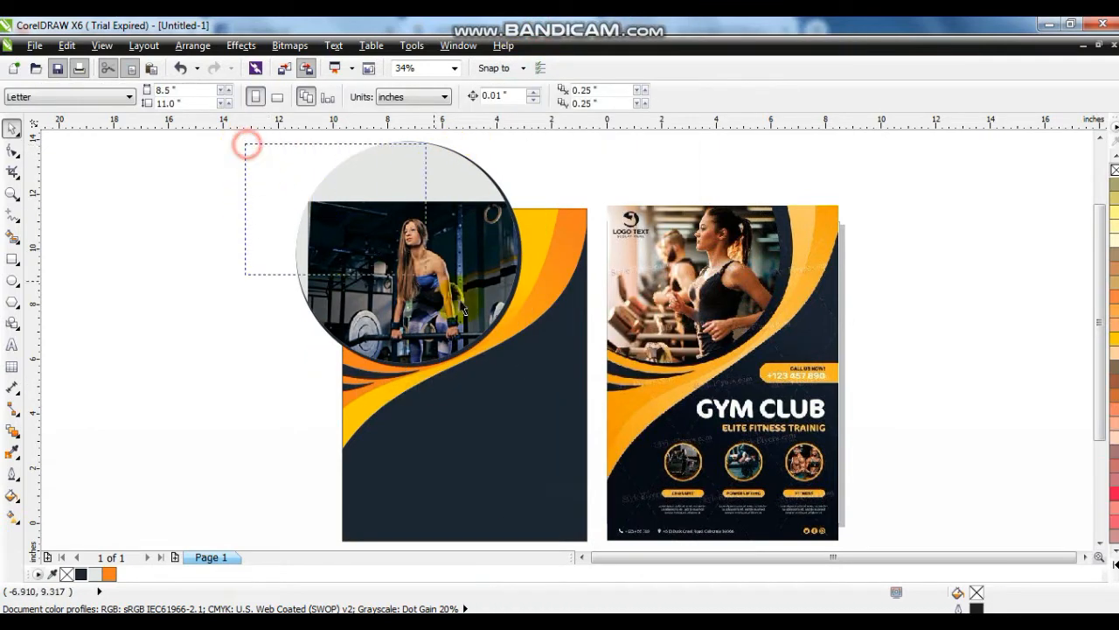
{"action": "left_click_drag", "start_coordinate": [545, 142], "coordinate": [198, 385]}
{"action": "right_click", "coordinate": [429, 257]}
{"action": "left_click", "coordinate": [474, 27]}
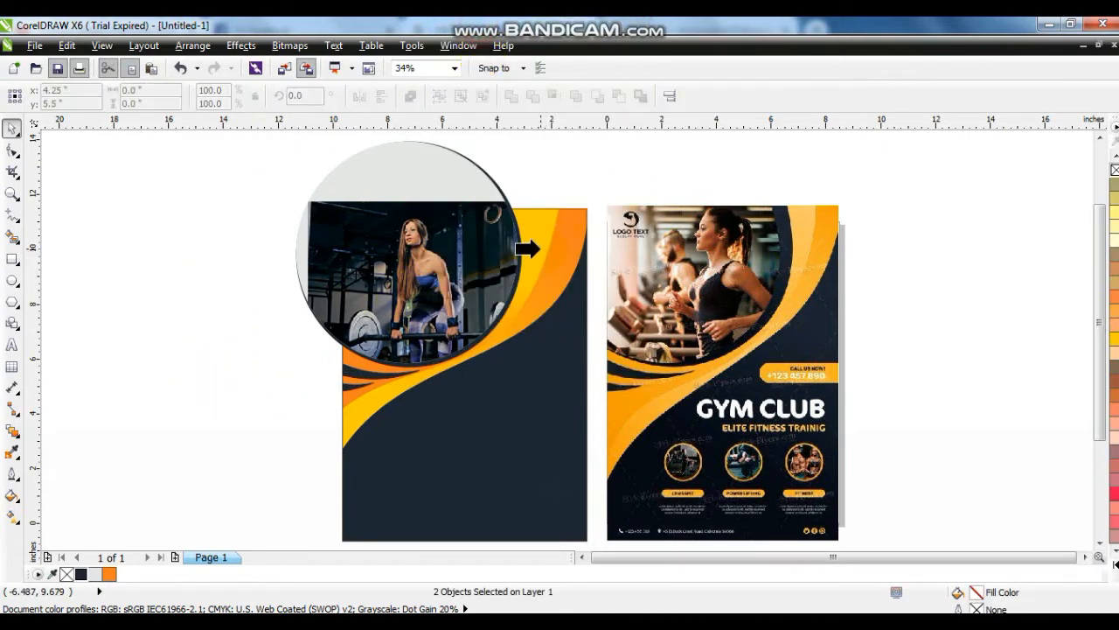
{"action": "left_click", "coordinate": [538, 251]}
{"action": "left_click", "coordinate": [585, 162]}
Draw a rectangle about 5.03 by 0.92 inches across the flyer's right edge below the wave and fully round its corners.
{"action": "left_click", "coordinate": [532, 317]}
{"action": "left_click", "coordinate": [689, 313], "text": "shift"}
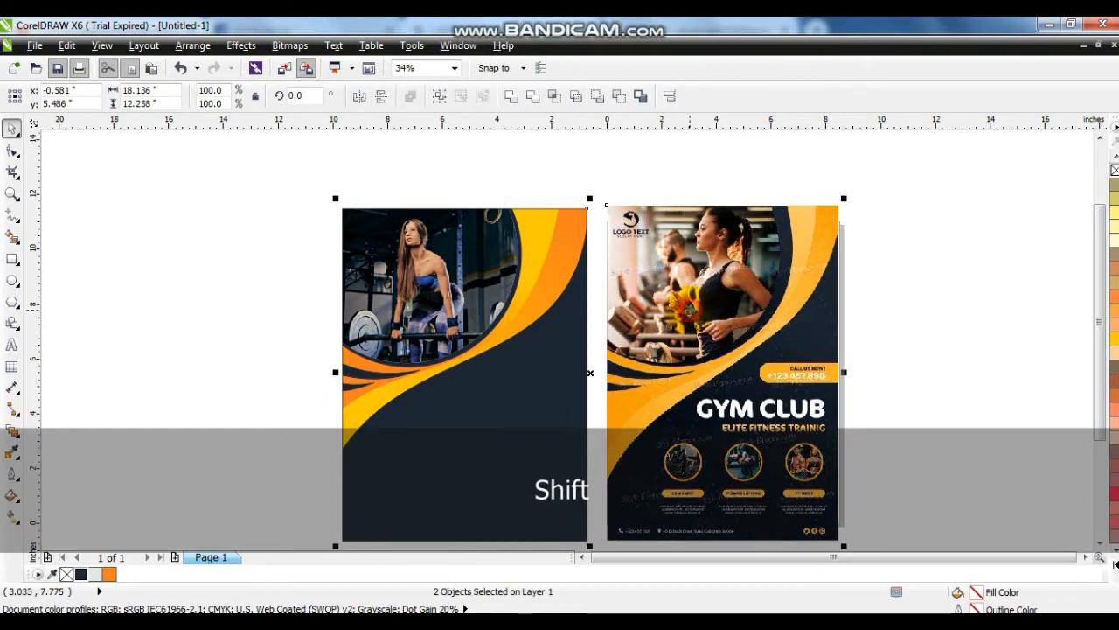
{"action": "key", "text": "shift+F2"}
{"action": "left_click", "coordinate": [944, 348]}
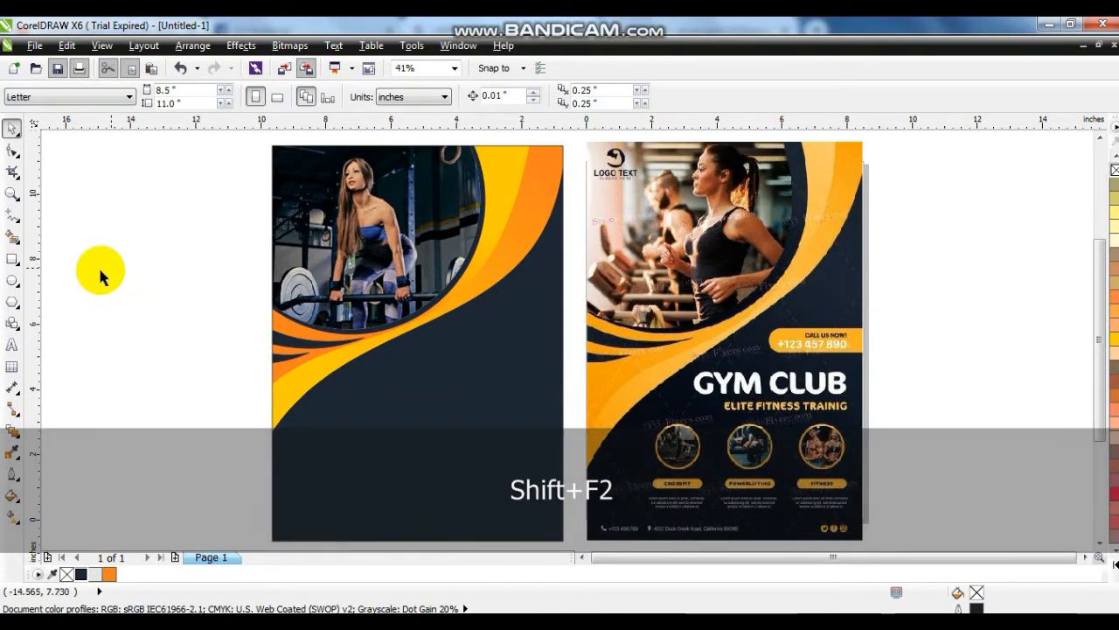
{"action": "left_click", "coordinate": [12, 260]}
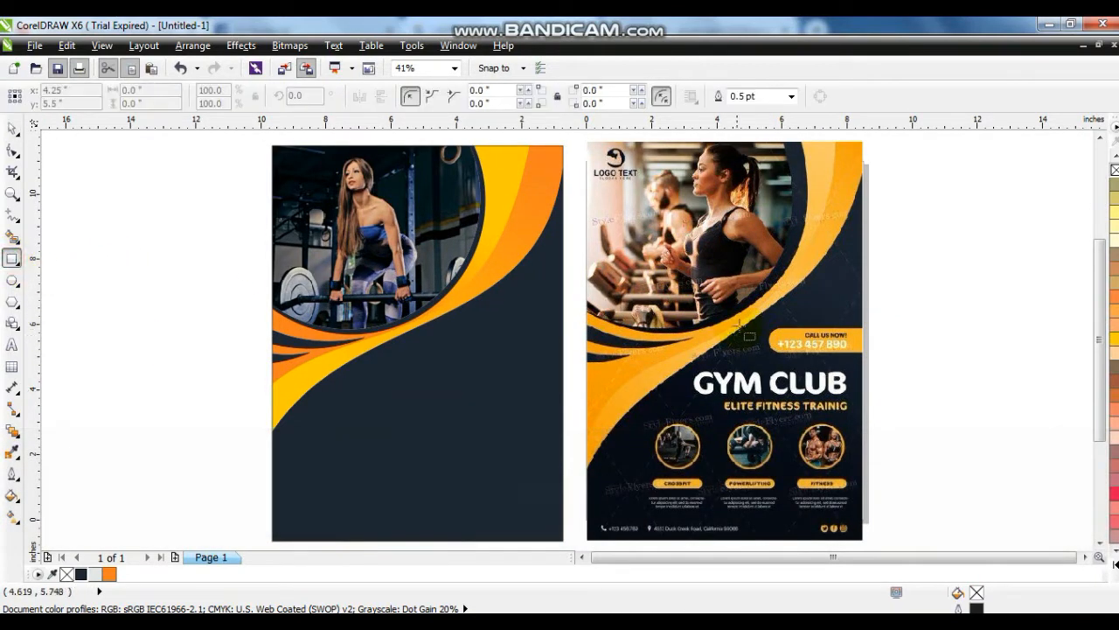
{"action": "left_click_drag", "start_coordinate": [454, 333], "coordinate": [619, 360]}
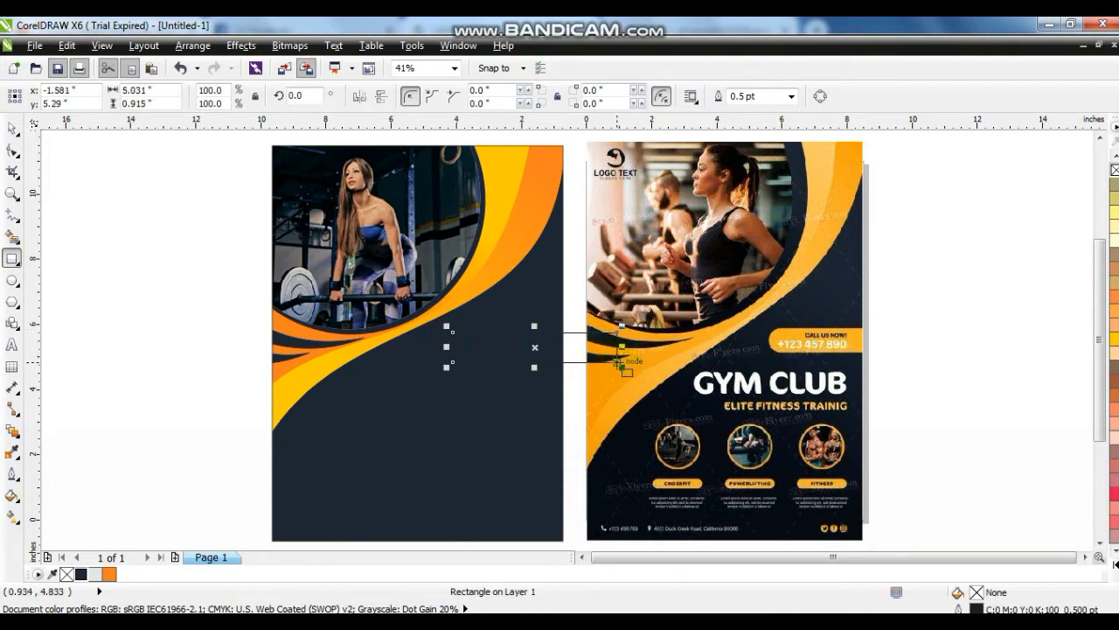
{"action": "left_click", "coordinate": [12, 150]}
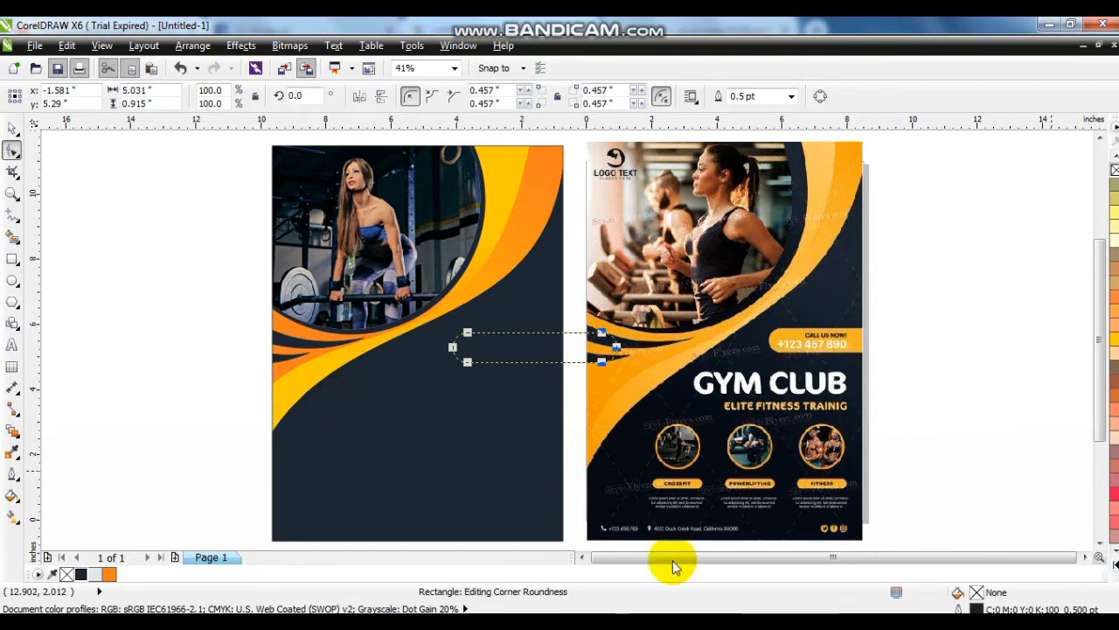
Fill the rounded bar with a vertical linear gradient from orange to yellow.
{"action": "left_click", "coordinate": [109, 574]}
{"action": "key", "text": "g"}
{"action": "left_click_drag", "start_coordinate": [525, 317], "coordinate": [526, 369]}
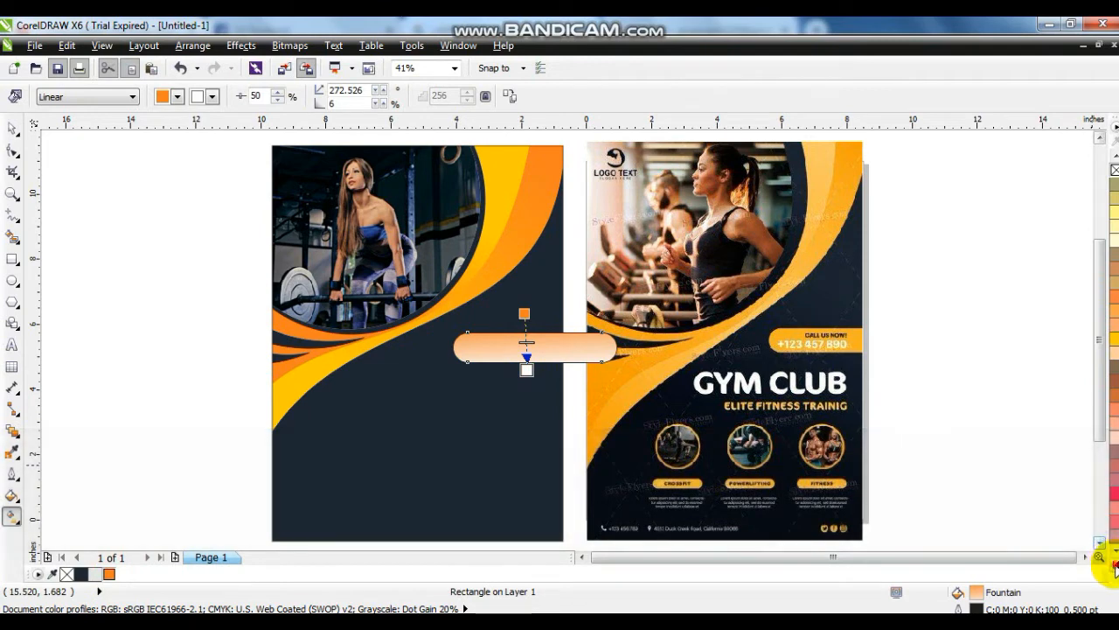
{"action": "left_click", "coordinate": [1115, 564]}
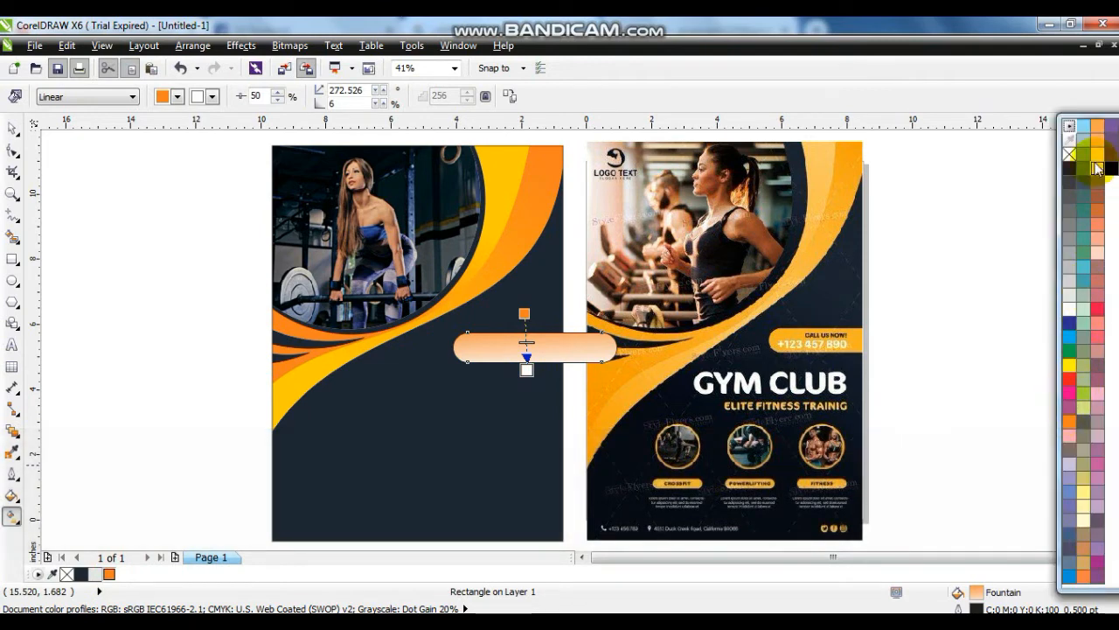
{"action": "left_click_drag", "start_coordinate": [526, 375], "coordinate": [526, 370]}
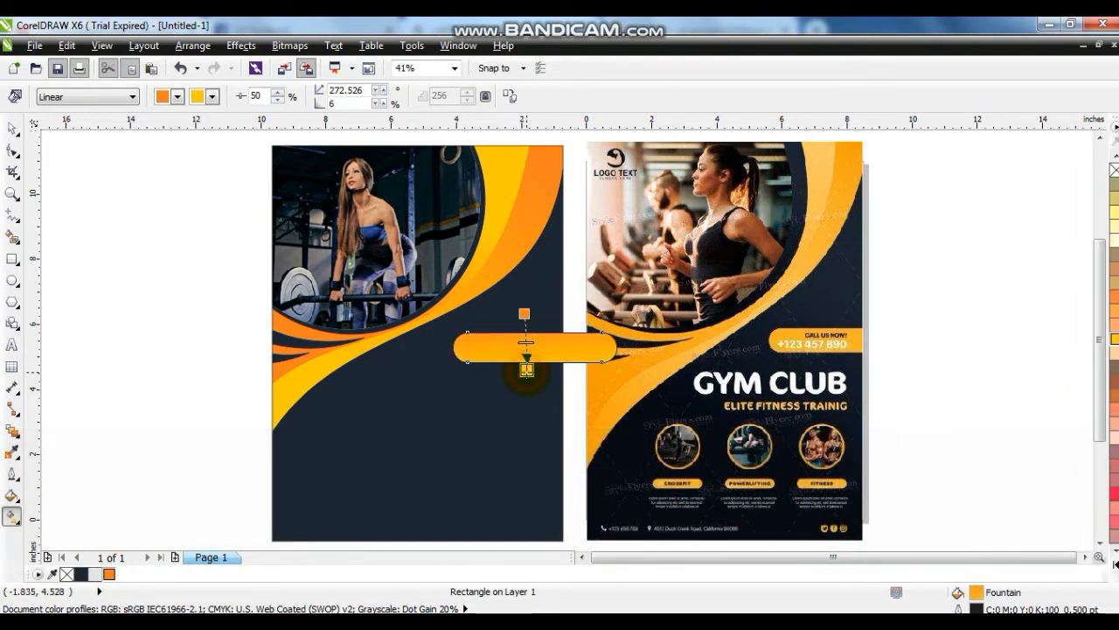
Remove the rounded bar's outline and PowerClip it inside the flyer rectangle.
{"action": "left_click", "coordinate": [12, 128]}
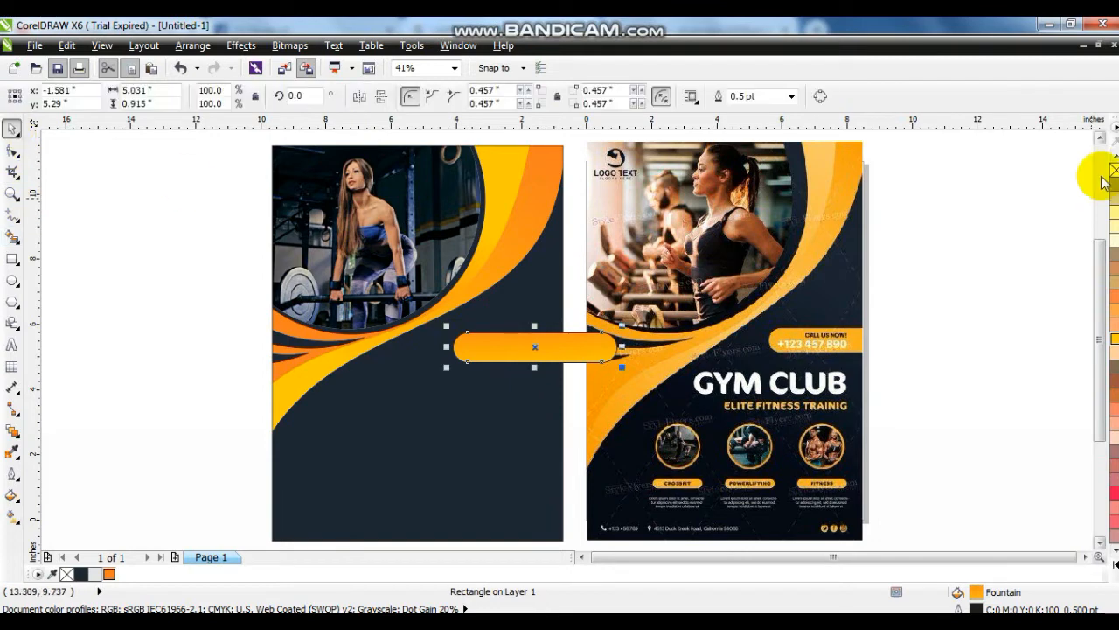
{"action": "right_click", "coordinate": [1113, 172]}
{"action": "right_click", "coordinate": [491, 356]}
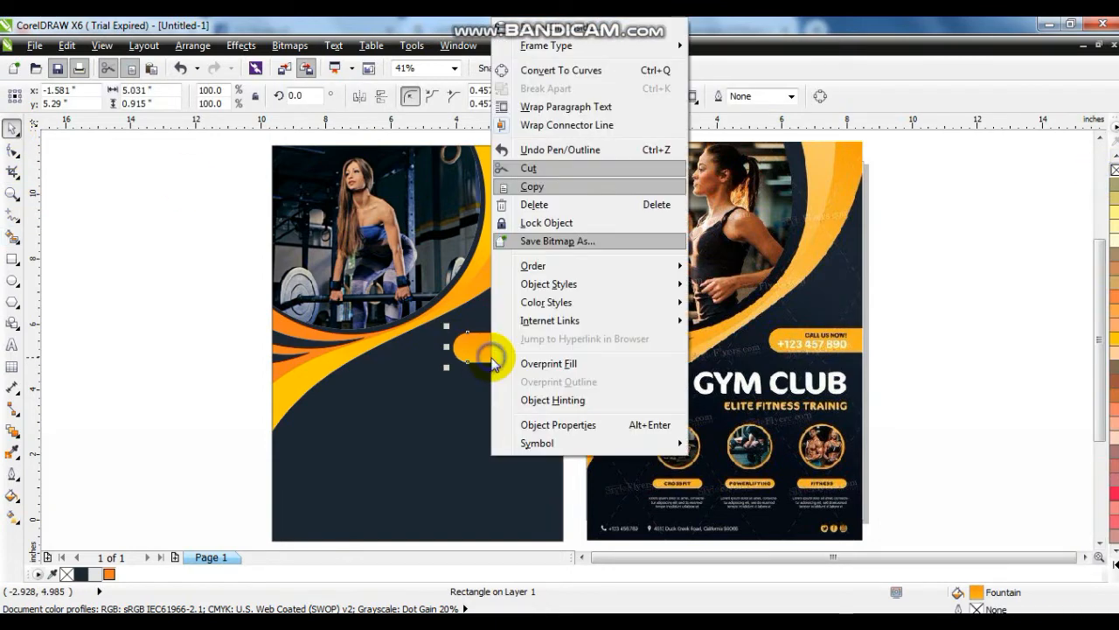
{"action": "left_click", "coordinate": [558, 30]}
{"action": "left_click", "coordinate": [508, 317]}
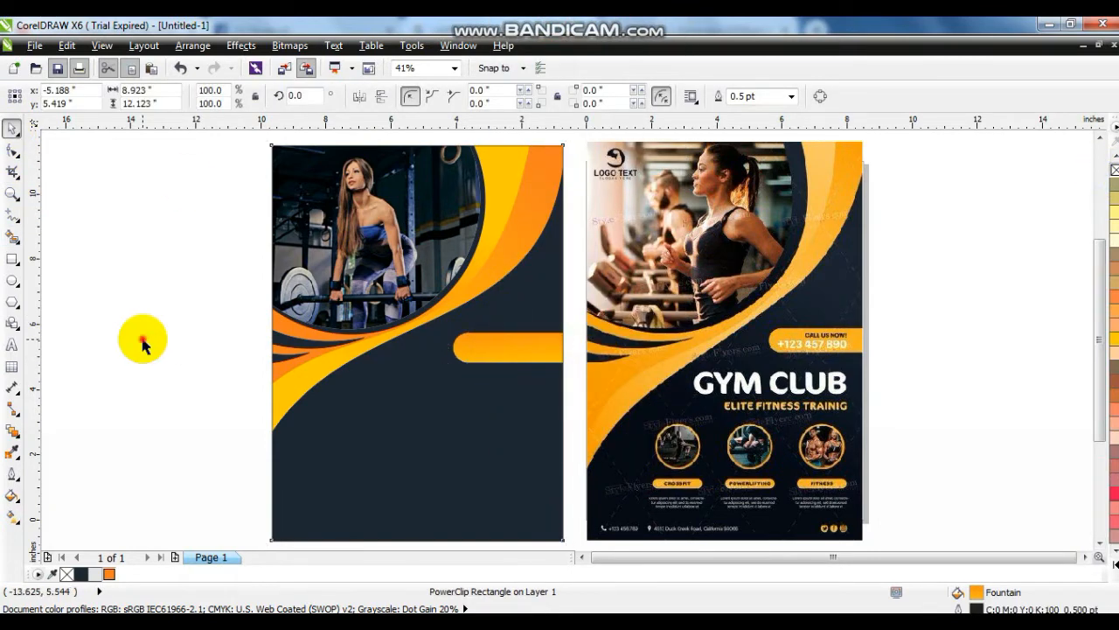
{"action": "left_click", "coordinate": [150, 355]}
Draw a circle about 1.88 inches wide on the lower flyer, fill it orange and add a concentric copy about 1.67 inches wide.
{"action": "left_click", "coordinate": [11, 193]}
{"action": "left_click_drag", "start_coordinate": [188, 268], "coordinate": [888, 535]}
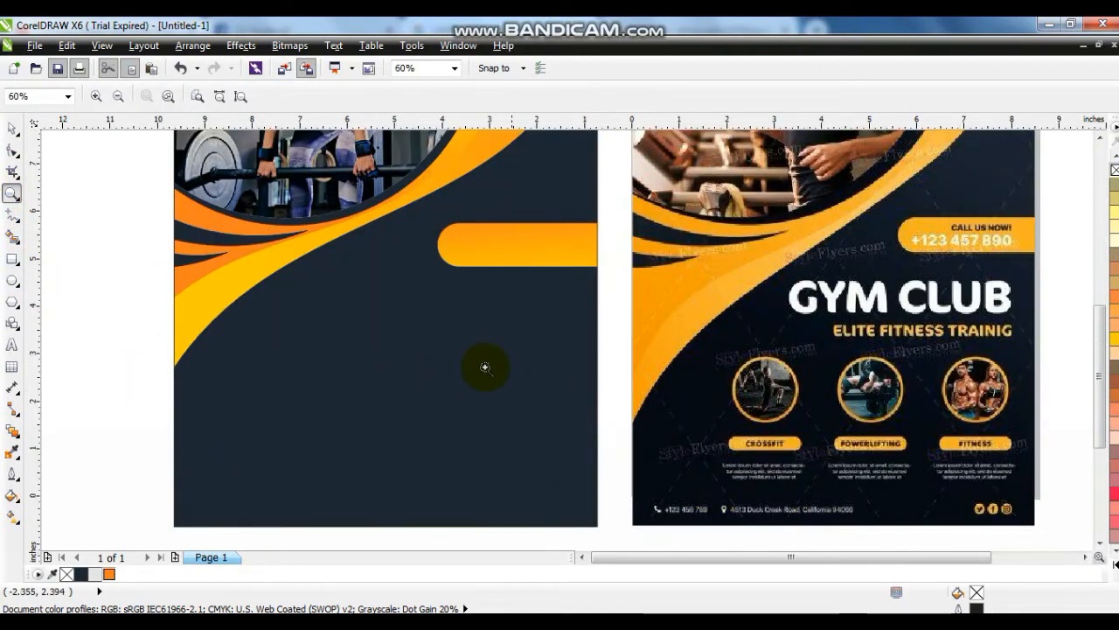
{"action": "left_click", "coordinate": [14, 281]}
{"action": "left_click_drag", "start_coordinate": [326, 327], "coordinate": [387, 413]}
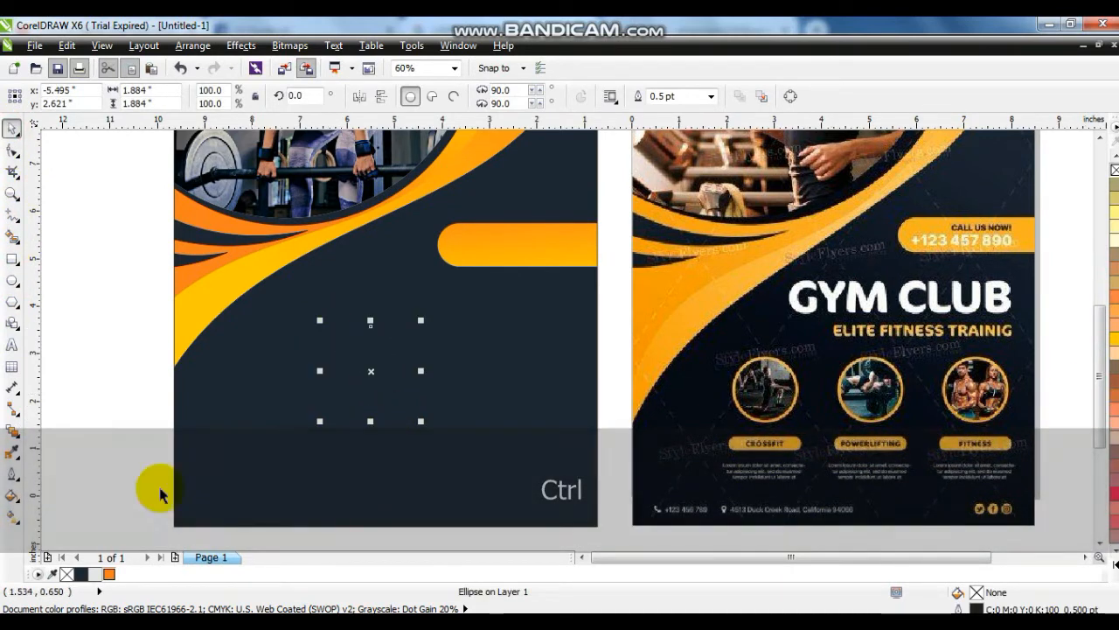
{"action": "left_click", "coordinate": [109, 574]}
{"action": "left_click_drag", "start_coordinate": [425, 320], "coordinate": [425, 320]}
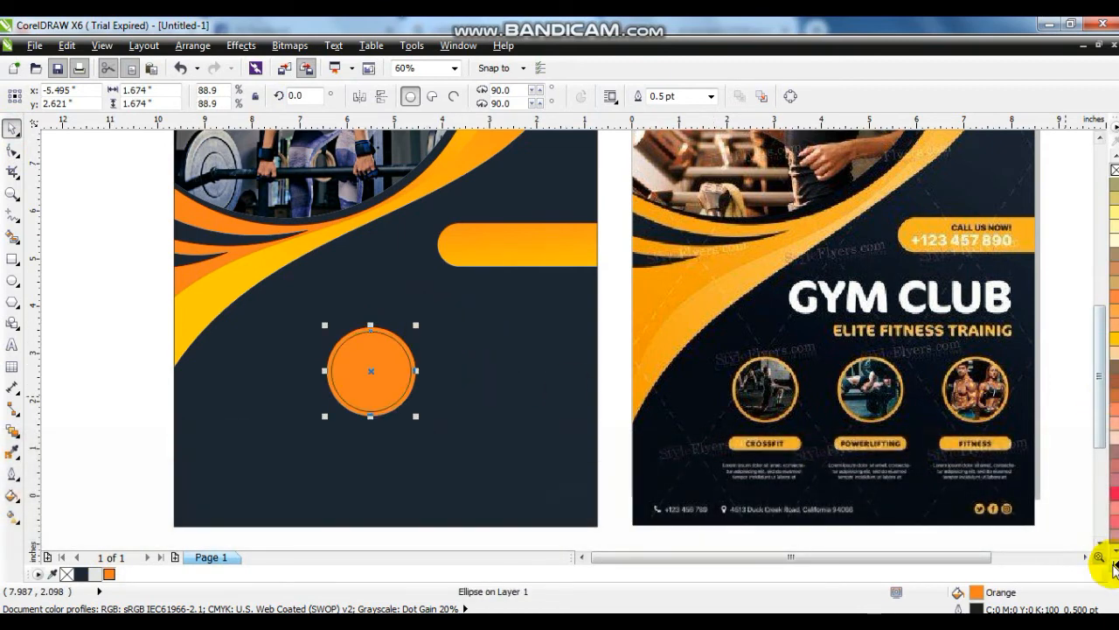
Fill the small inner circle white and recolour the outer circle yellow (C0 M20 Y100 K0).
{"action": "left_click", "coordinate": [1110, 563]}
{"action": "left_click", "coordinate": [1070, 308]}
{"action": "left_click", "coordinate": [88, 280]}
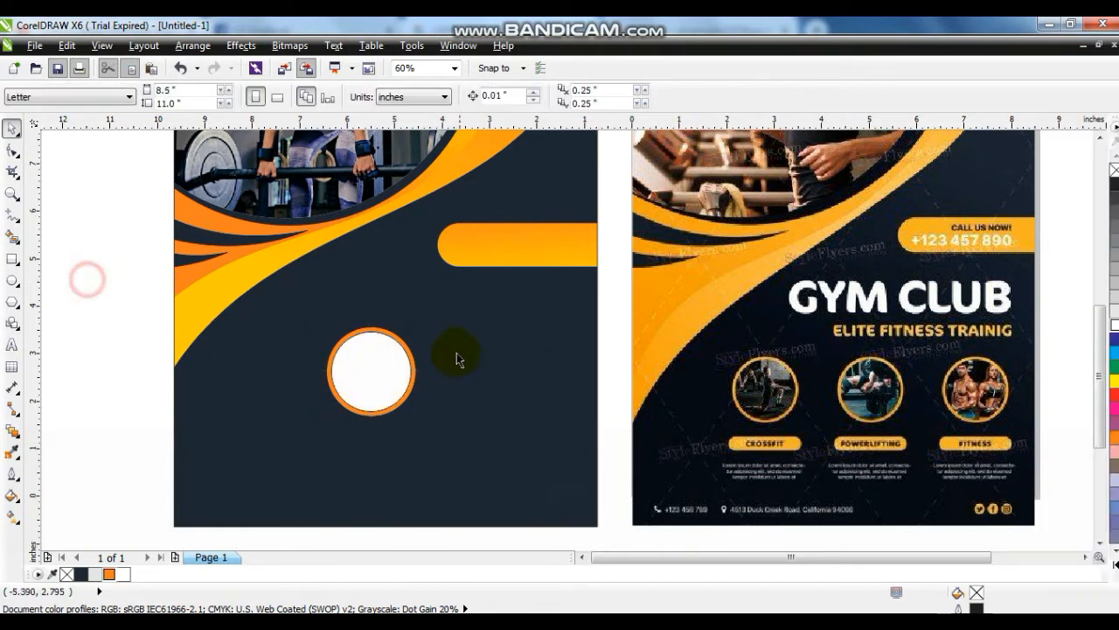
{"action": "left_click", "coordinate": [387, 338]}
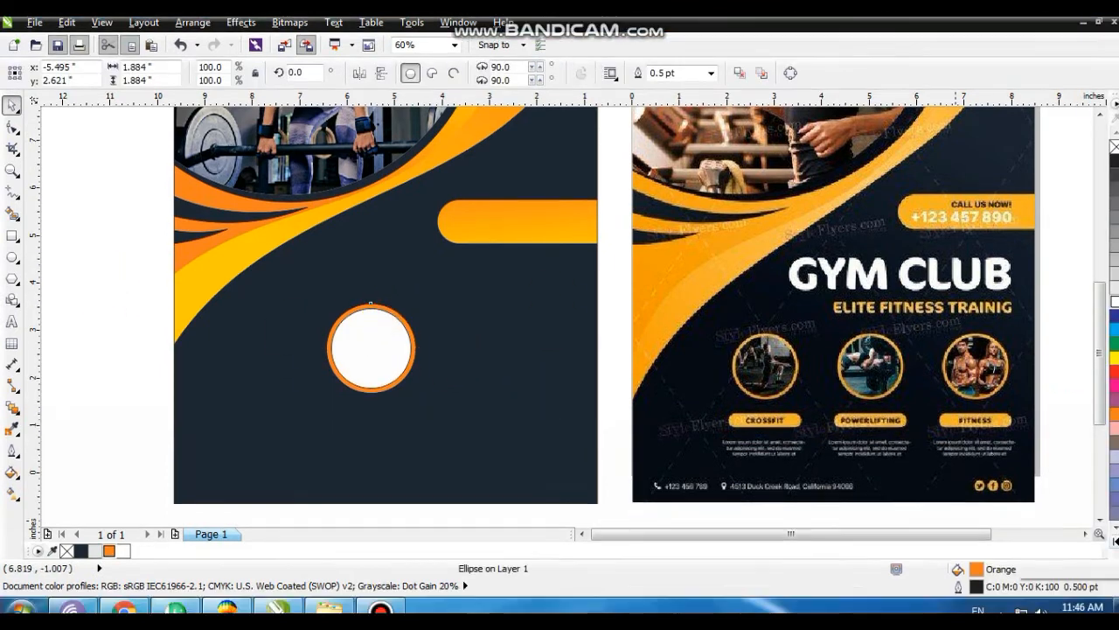
{"action": "left_click", "coordinate": [1112, 566]}
{"action": "right_click", "coordinate": [1097, 130]}
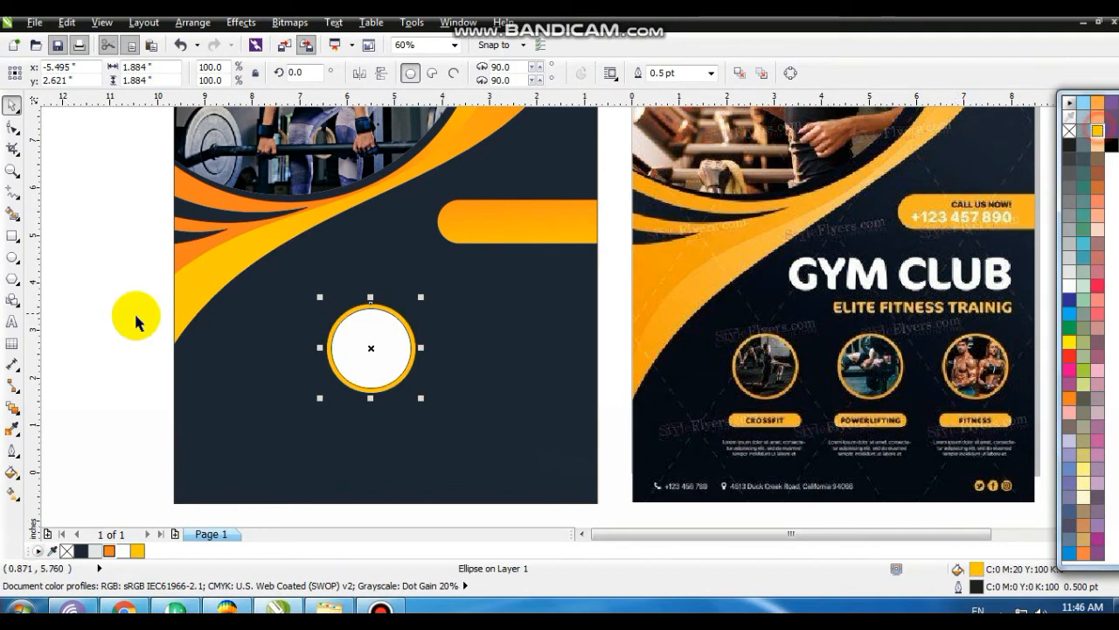
{"action": "left_click", "coordinate": [96, 292]}
Move both small circles slightly left, scale them together to about 1.73 inches wide and remove their outlines.
{"action": "left_click_drag", "start_coordinate": [120, 278], "coordinate": [504, 439]}
{"action": "left_click_drag", "start_coordinate": [376, 361], "coordinate": [361, 362]}
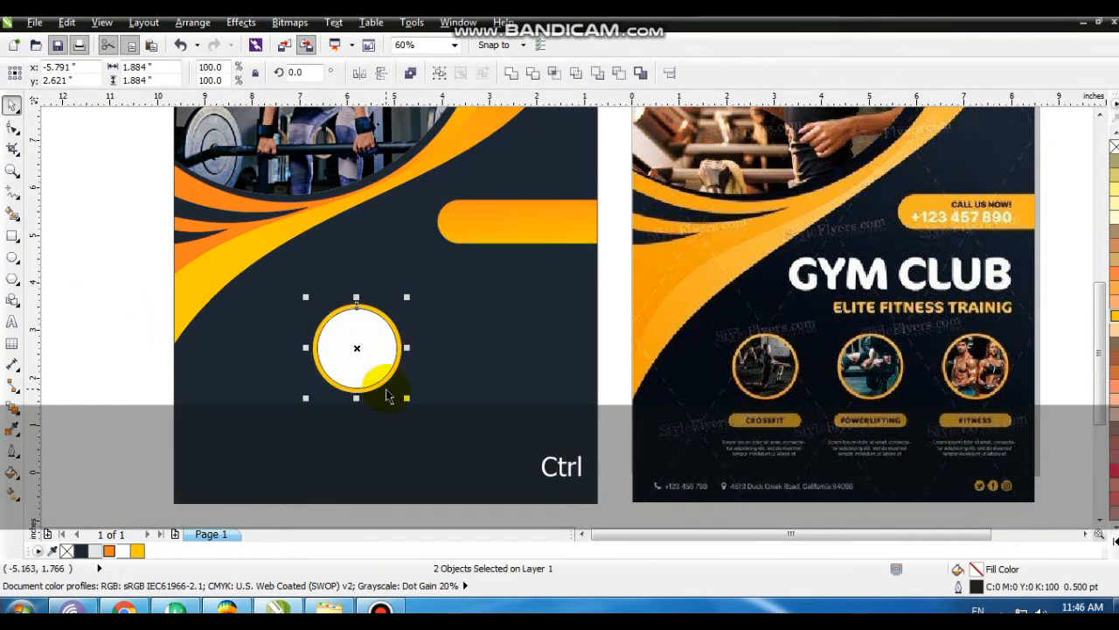
{"action": "left_click_drag", "start_coordinate": [405, 399], "coordinate": [399, 392]}
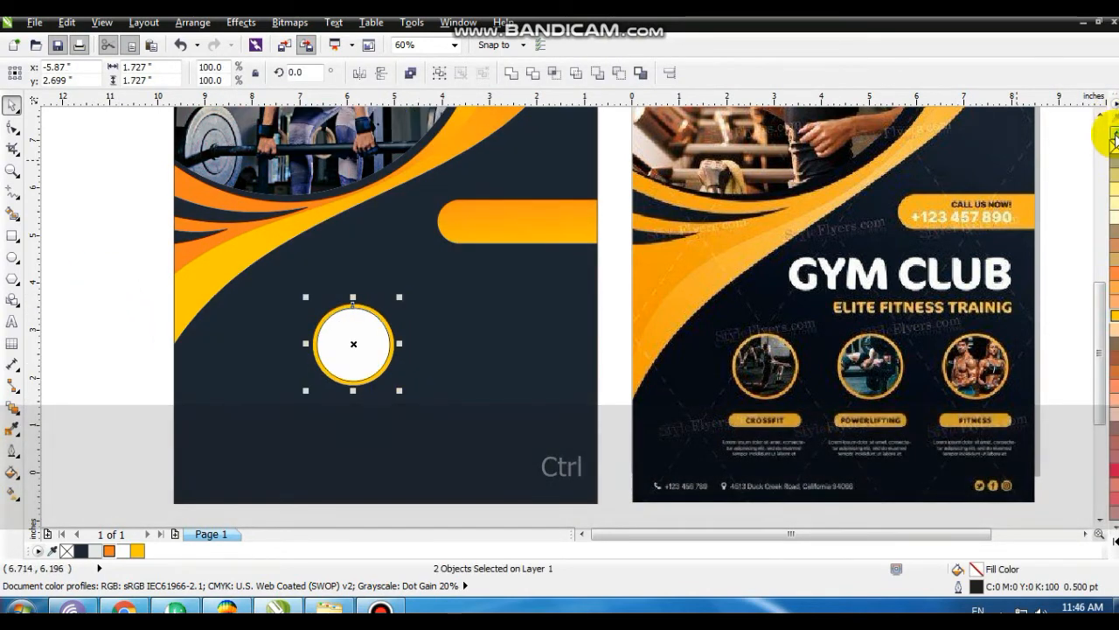
Duplicate the ringed circle twice horizontally to make an evenly spaced row of three and shift the row left within the flyer.
{"action": "left_click_drag", "start_coordinate": [369, 350], "coordinate": [458, 360]}
{"action": "key", "text": "ctrl+r"}
{"action": "left_click_drag", "start_coordinate": [124, 267], "coordinate": [621, 404]}
{"action": "left_click_drag", "start_coordinate": [585, 366], "coordinate": [535, 364]}
{"action": "left_click", "coordinate": [127, 340]}
Draw a rectangle about 2.01 by 0.45 inches under the first ringed circle and fully round its corners.
{"action": "left_click", "coordinate": [13, 245]}
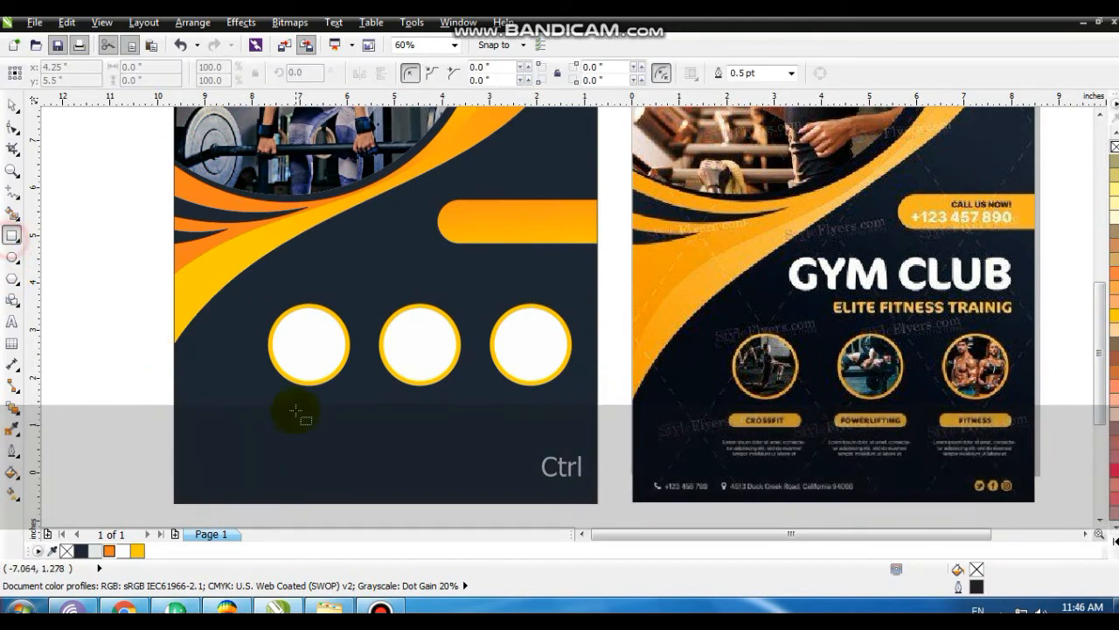
{"action": "left_click_drag", "start_coordinate": [275, 396], "coordinate": [357, 420]}
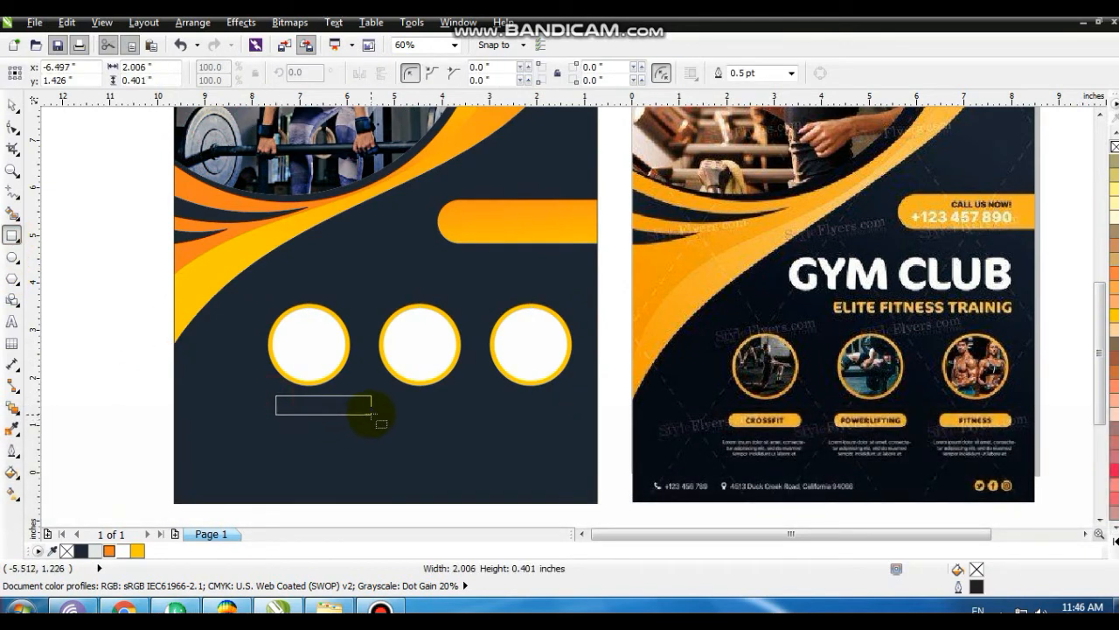
{"action": "left_click_drag", "start_coordinate": [372, 417], "coordinate": [375, 421]}
{"action": "left_click", "coordinate": [13, 145]}
{"action": "left_click", "coordinate": [48, 123]}
{"action": "left_click_drag", "start_coordinate": [364, 417], "coordinate": [354, 418]}
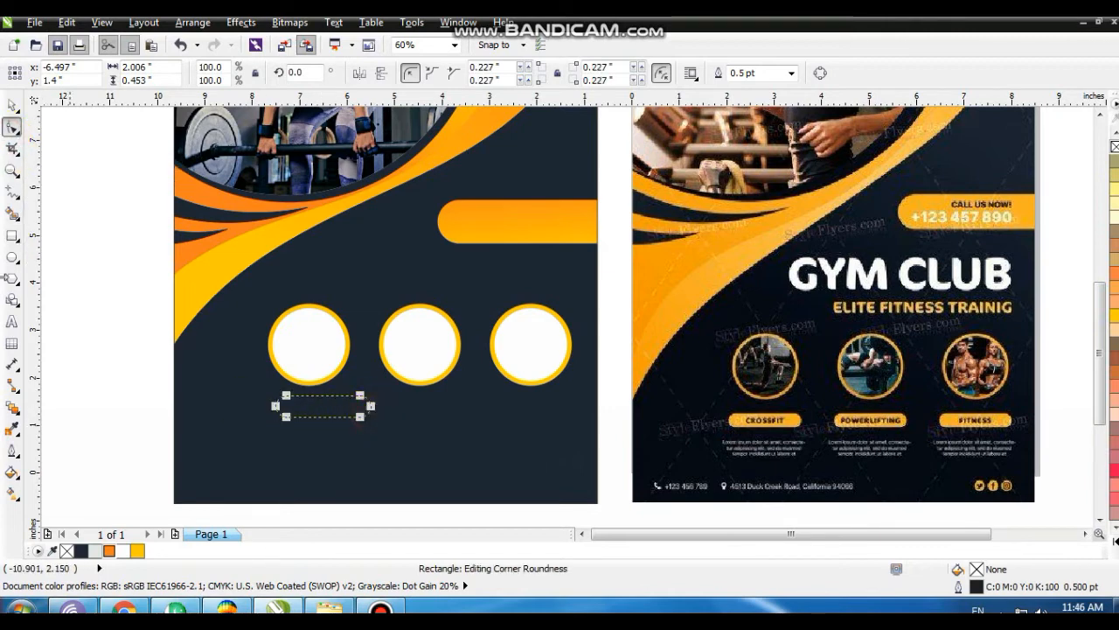
Fill the small rounded label orange and centre it horizontally under the first ringed circle.
{"action": "left_click", "coordinate": [11, 105]}
{"action": "left_click", "coordinate": [109, 550]}
{"action": "left_click", "coordinate": [299, 352], "text": "shift"}
{"action": "key", "text": "c"}
{"action": "key", "text": "Escape"}
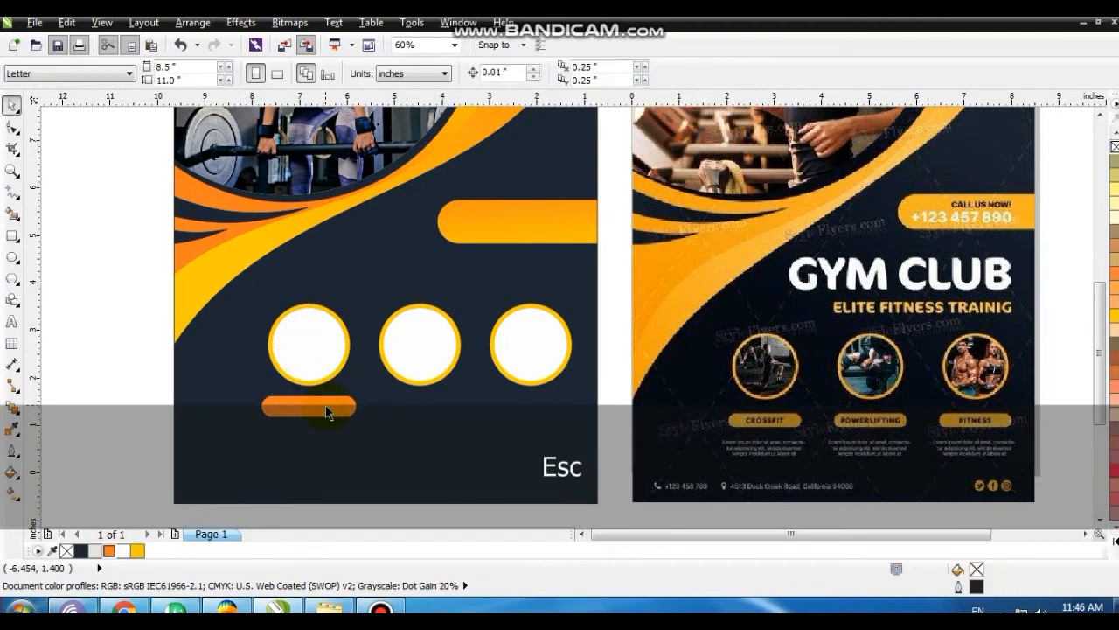
Apply a vertical linear gradient to the small label, running from orange at its base to yellow at its top.
{"action": "left_click", "coordinate": [320, 409]}
{"action": "key", "text": "shift+F2"}
{"action": "key", "text": "F3"}
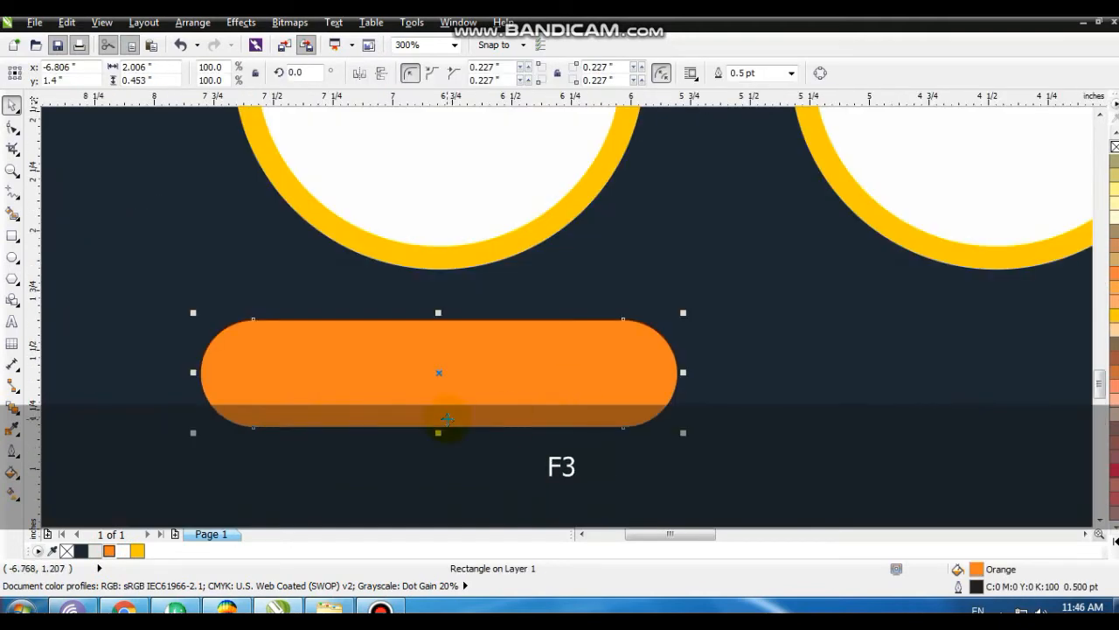
{"action": "key", "text": "g"}
{"action": "left_click_drag", "start_coordinate": [440, 425], "coordinate": [438, 342]}
{"action": "left_click", "coordinate": [137, 550]}
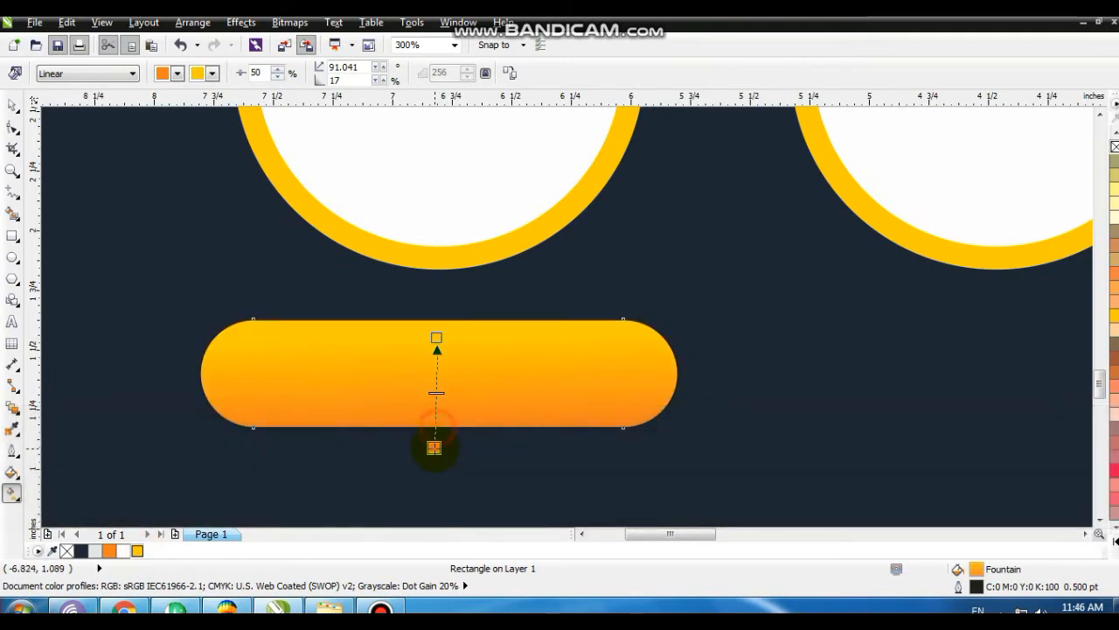
{"action": "left_click", "coordinate": [11, 106]}
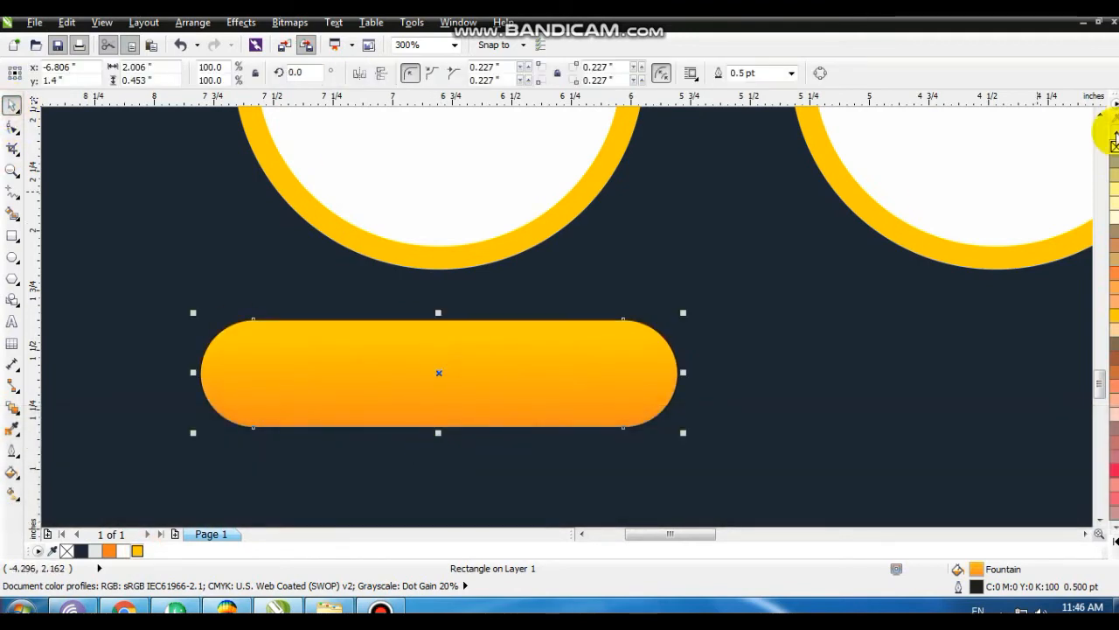
Remove the small label's outline and place a copy of it centred horizontally under the second ringed circle.
{"action": "right_click", "coordinate": [1114, 143]}
{"action": "key", "text": "F3"}
{"action": "right_click", "coordinate": [742, 308]}
{"action": "left_click_drag", "start_coordinate": [680, 309], "coordinate": [831, 311]}
{"action": "left_click", "coordinate": [807, 241], "text": "shift"}
{"action": "key", "text": "c"}
{"action": "key", "text": "Escape"}
Add another copy of the small label and centre it horizontally under the third ringed circle.
{"action": "right_click", "coordinate": [831, 311]}
{"action": "left_click", "coordinate": [956, 233], "text": "shift"}
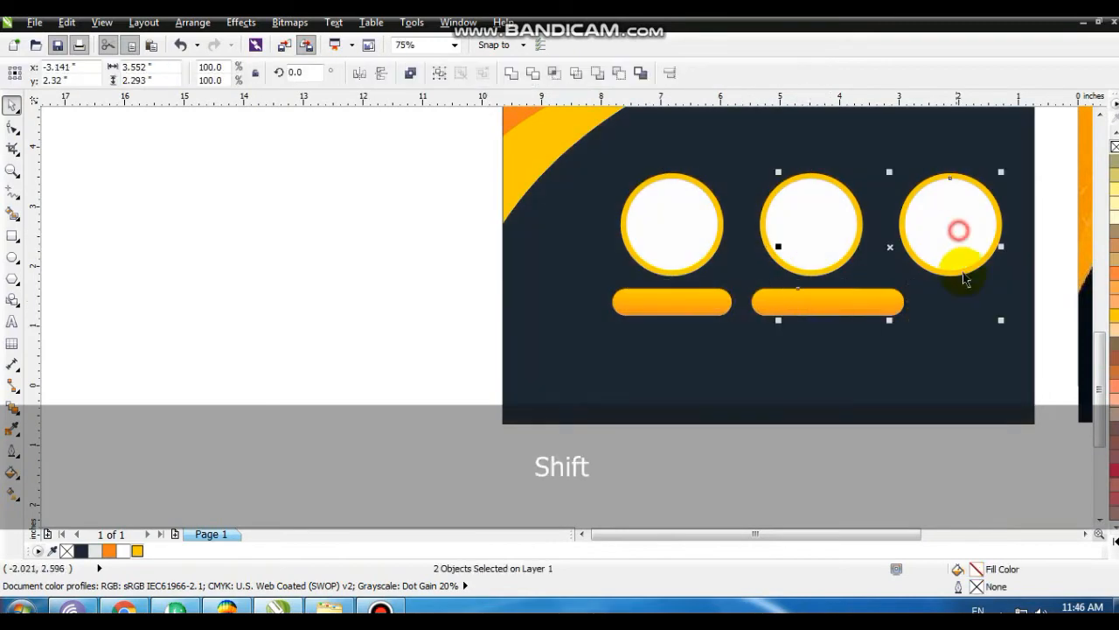
{"action": "key", "text": "c"}
{"action": "key", "text": "F3"}
{"action": "key", "text": "Escape"}
Nudge the whole row of three ringed circles and their labels down about 0.3 inches on the flyer.
{"action": "left_click_drag", "start_coordinate": [721, 166], "coordinate": [1067, 394]}
{"action": "key", "text": "shift+F2"}
{"action": "key", "text": "Escape"}
{"action": "left_click_drag", "start_coordinate": [151, 346], "coordinate": [564, 490]}
{"action": "key", "text": "Down"}
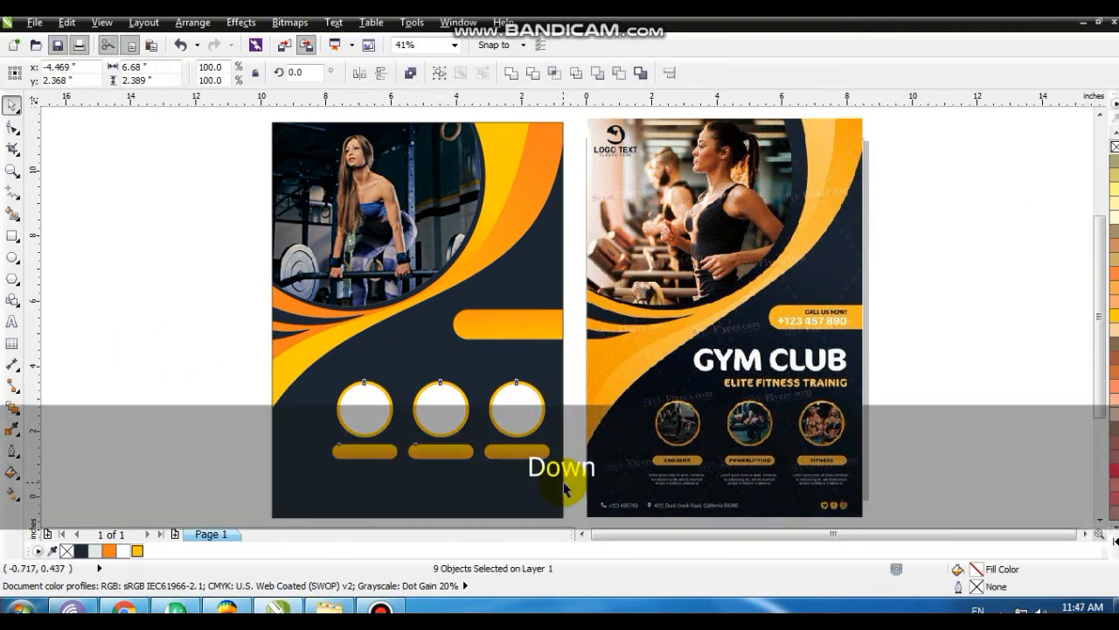
{"action": "key", "text": "Down"}
{"action": "key", "text": "Down"}
{"action": "key", "text": "Down"}
{"action": "key", "text": "Down"}
{"action": "key", "text": "Down"}
{"action": "key", "text": "Down"}
{"action": "key", "text": "Down"}
{"action": "key", "text": "Down"}
{"action": "key", "text": "Down"}
{"action": "key", "text": "Down"}
{"action": "key", "text": "Down"}
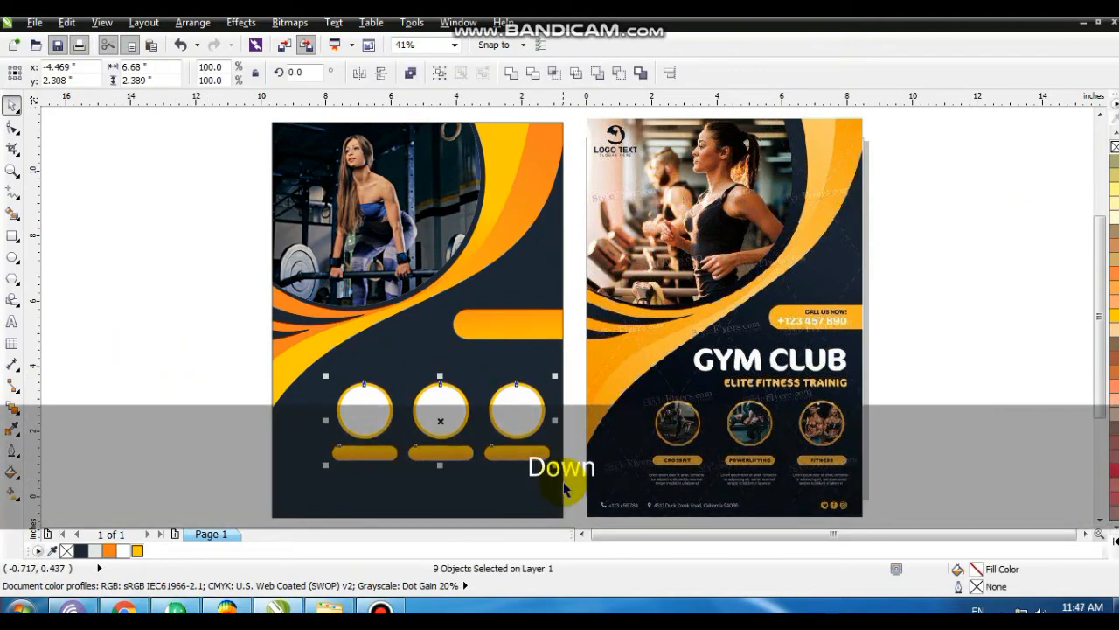
{"action": "key", "text": "Down"}
{"action": "key", "text": "Down"}
{"action": "key", "text": "Down"}
{"action": "key", "text": "Down"}
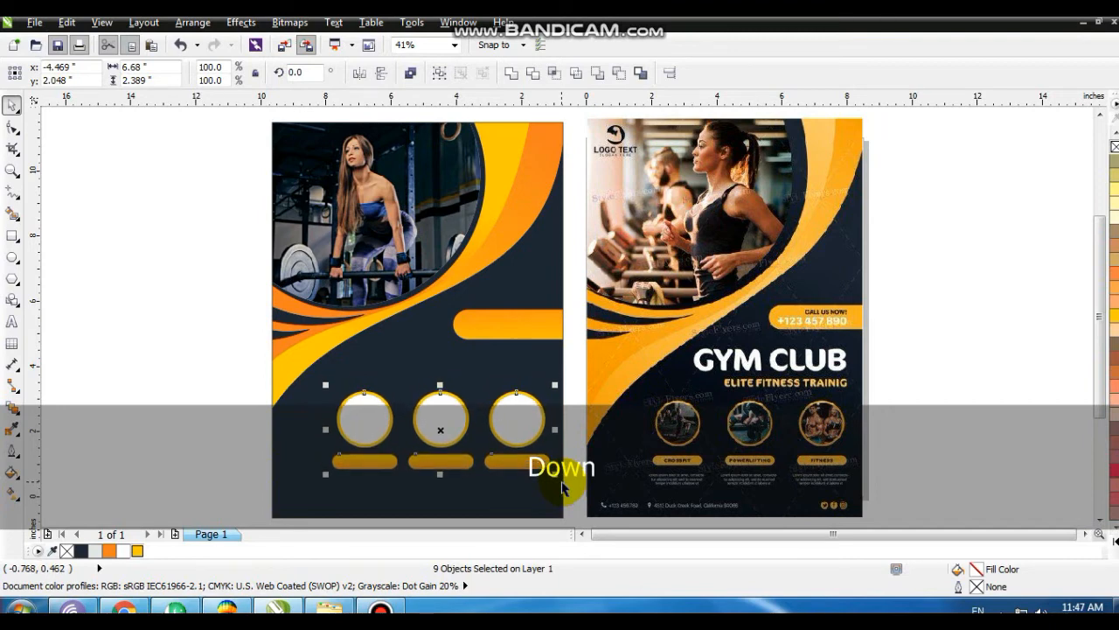
Add the artistic text MY CLUB in the empty area beside the flyer and set its font to Arial Black.
{"action": "left_click", "coordinate": [12, 321]}
{"action": "left_click", "coordinate": [110, 335]}
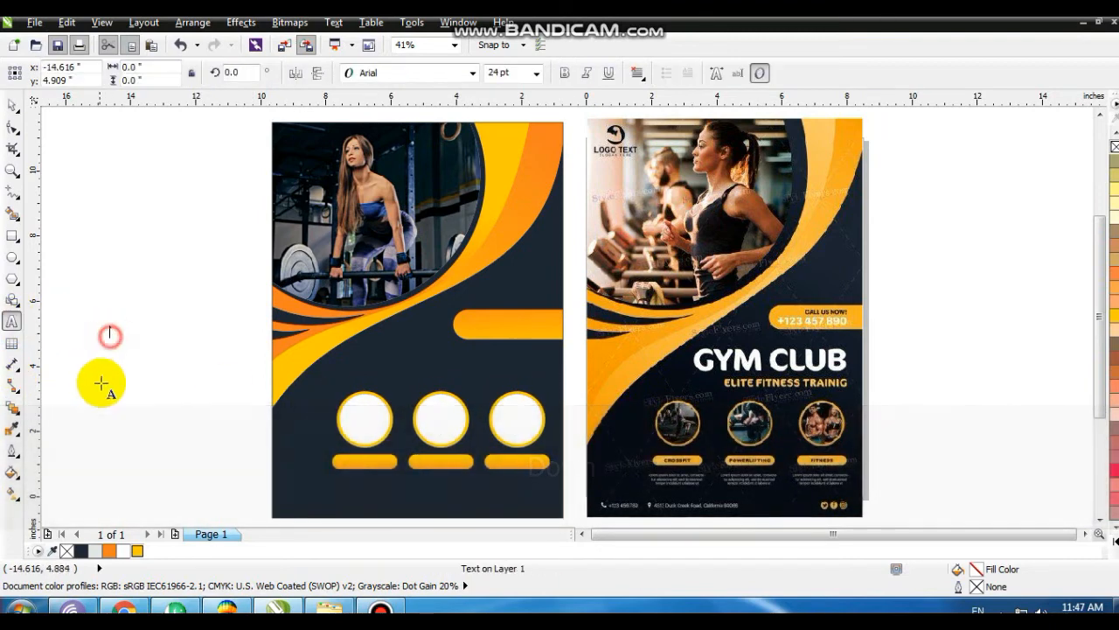
{"action": "key", "text": "Caps_Lock"}
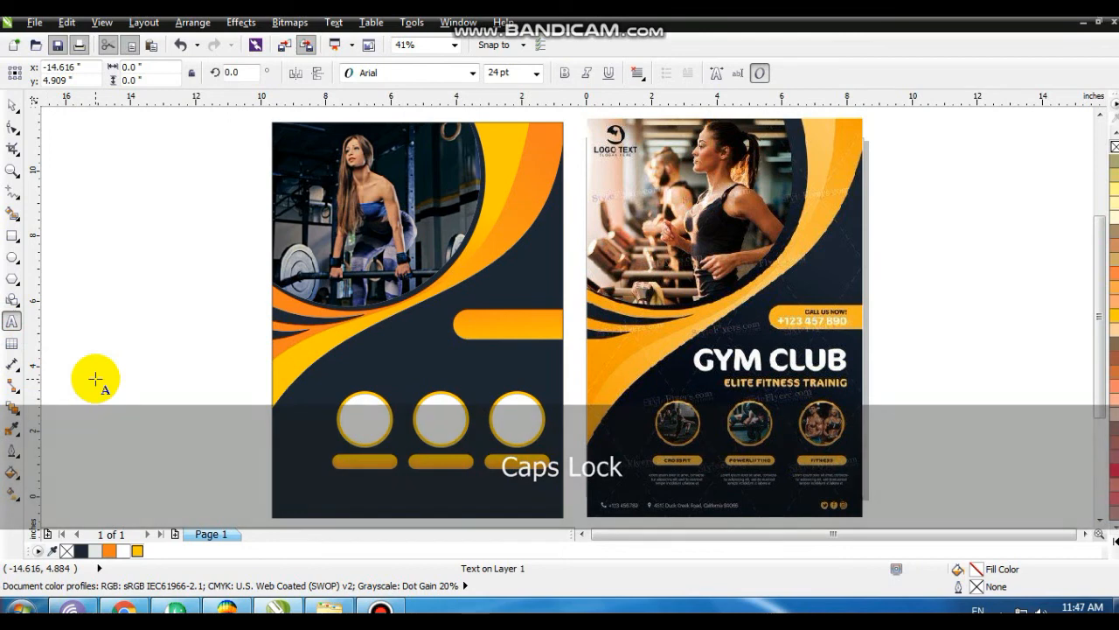
{"action": "type", "text": "m"}
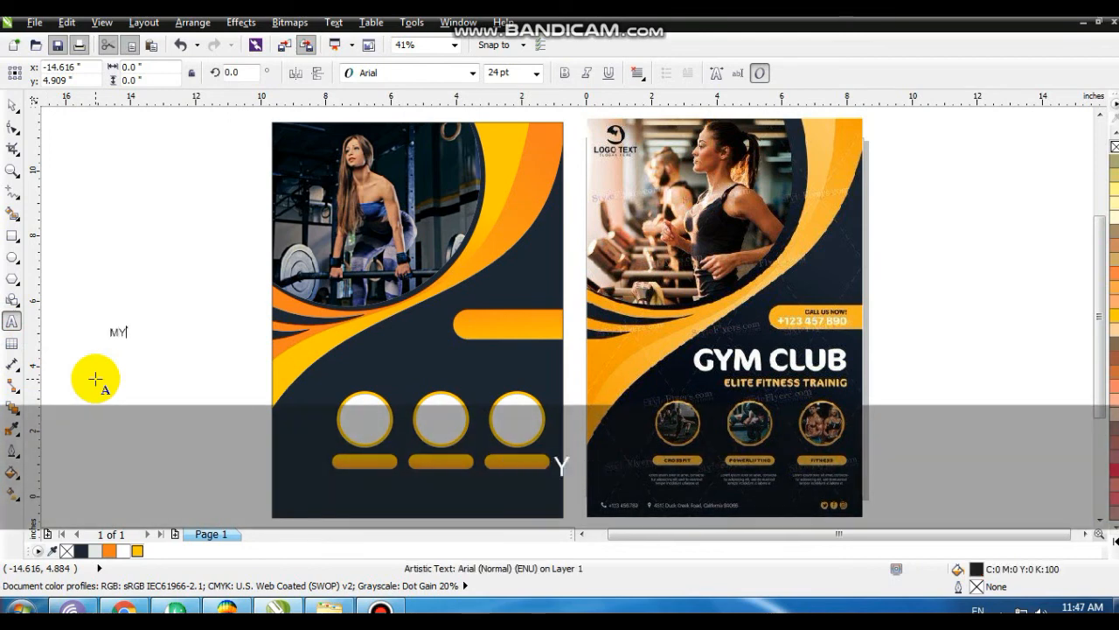
{"action": "type", "text": "Y CLUB"}
{"action": "left_click", "coordinate": [12, 105]}
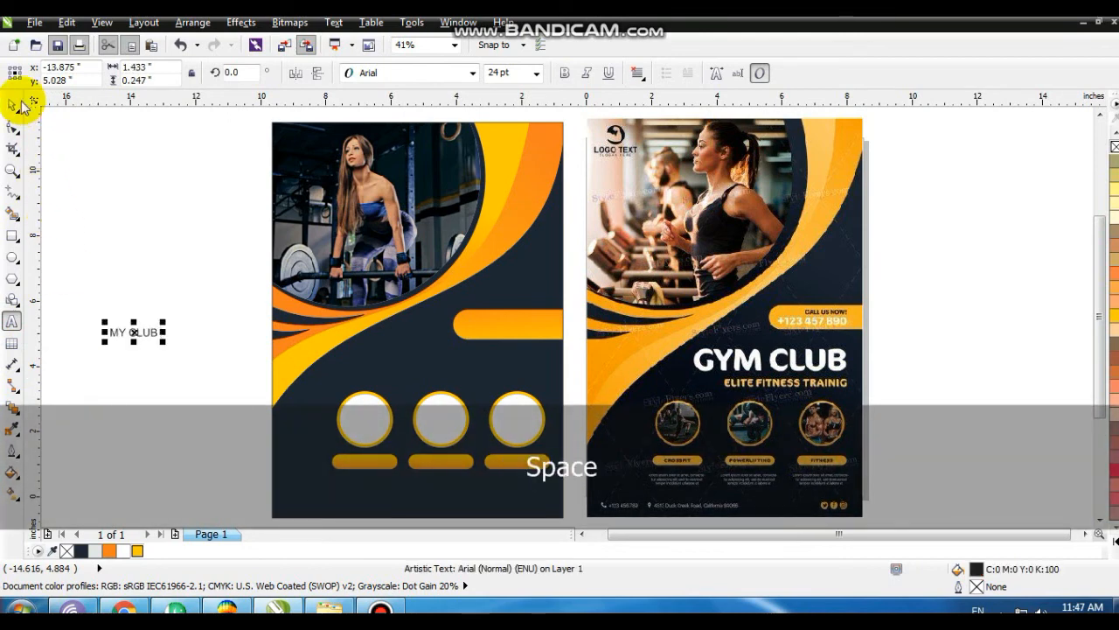
{"action": "left_click", "coordinate": [55, 102]}
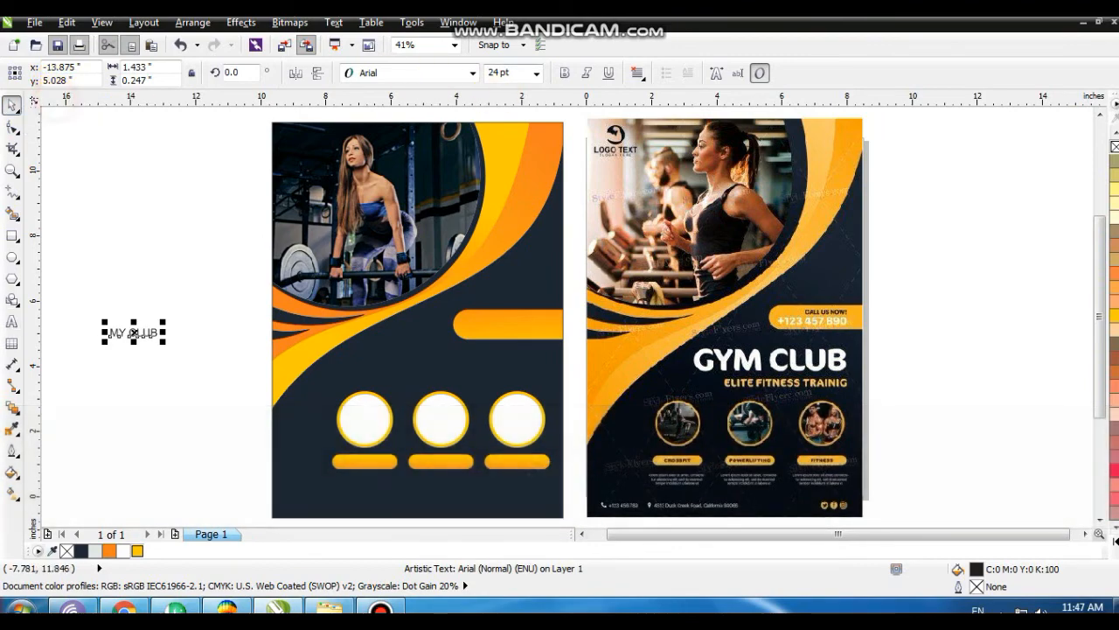
{"action": "left_click", "coordinate": [417, 74]}
{"action": "left_click", "coordinate": [389, 158]}
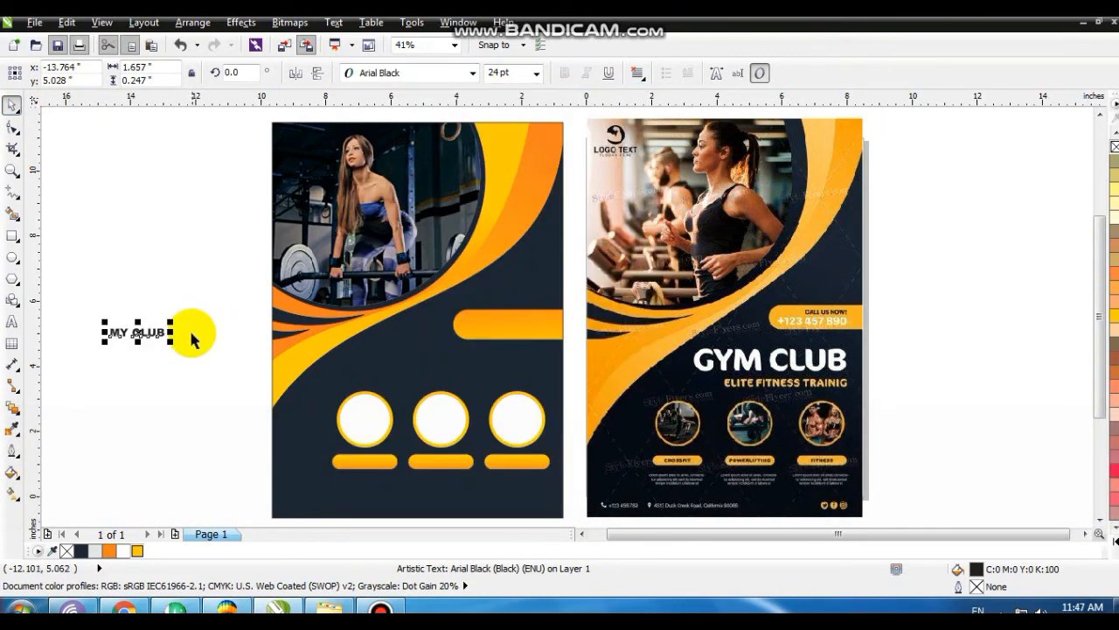
Scale the MY CLUB title to about 64 pt in white and position it just below the orange contact bar.
{"action": "left_click_drag", "start_coordinate": [169, 336], "coordinate": [266, 393]}
{"action": "left_click_drag", "start_coordinate": [206, 349], "coordinate": [484, 378]}
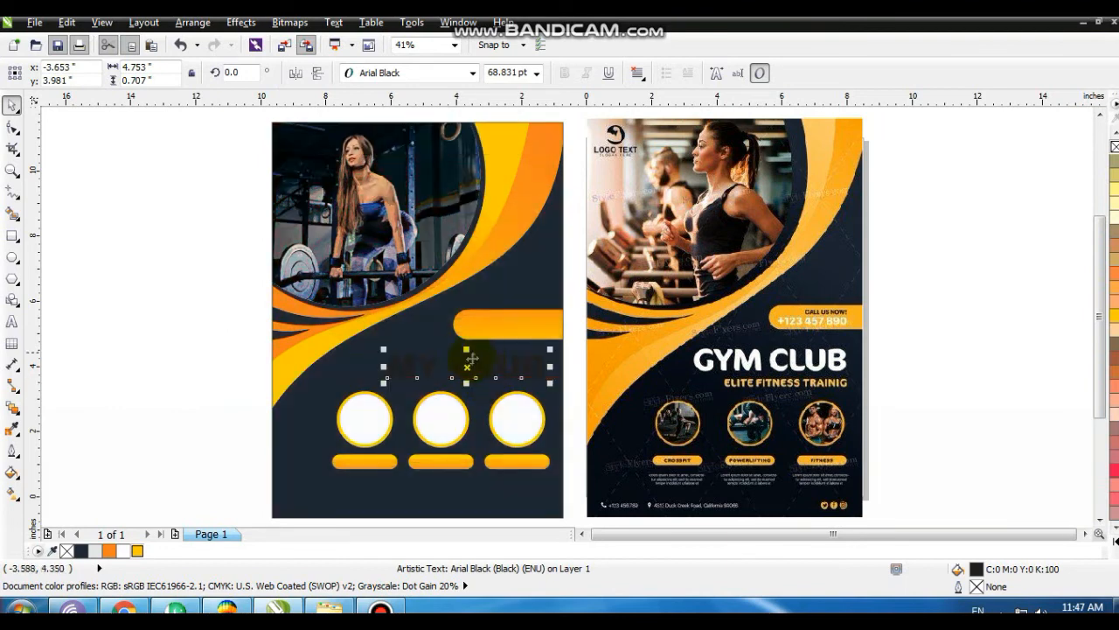
{"action": "left_click", "coordinate": [1114, 544]}
{"action": "left_click", "coordinate": [1068, 285]}
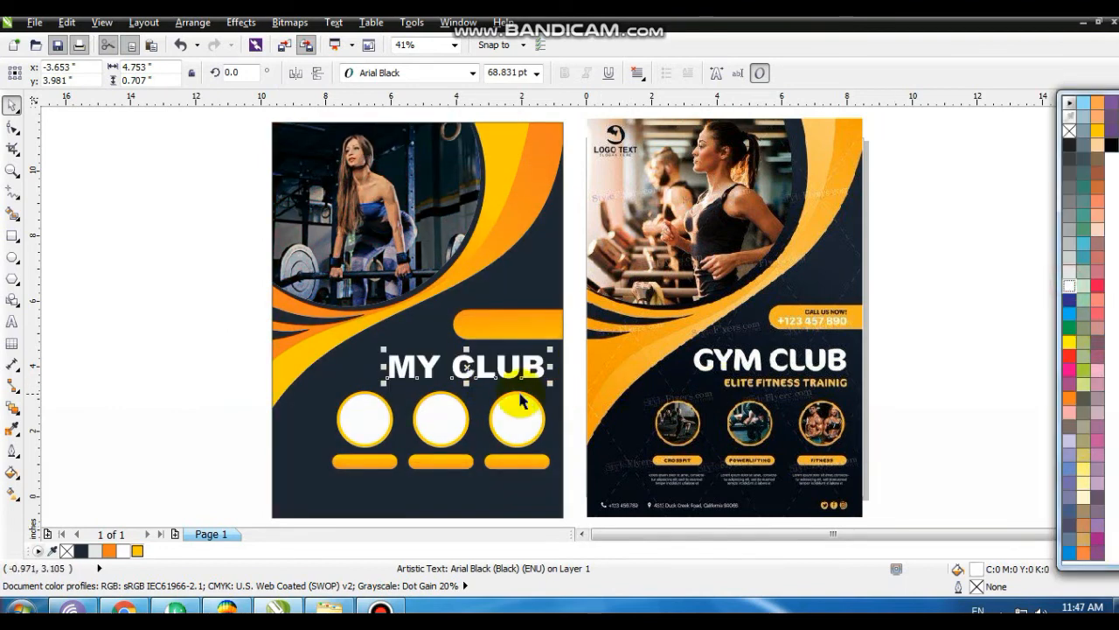
{"action": "left_click_drag", "start_coordinate": [383, 383], "coordinate": [402, 377]}
{"action": "left_click_drag", "start_coordinate": [509, 370], "coordinate": [513, 363]}
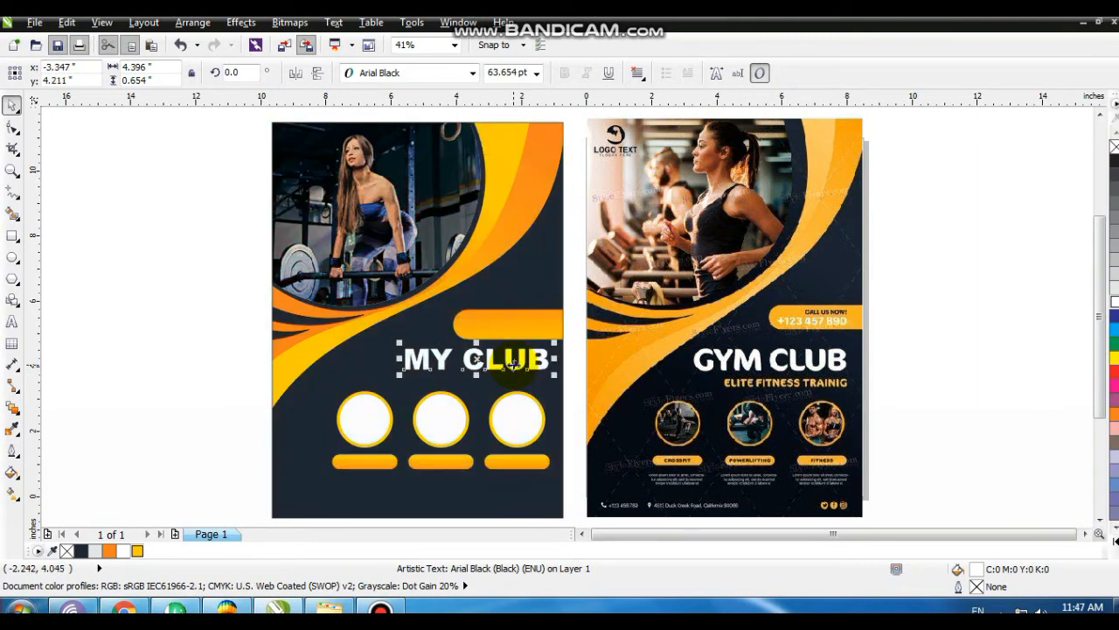
Place a half-size copy of the title directly beneath it and change its text to LADIES FITNESS GYM.
{"action": "key", "text": "KP_Add"}
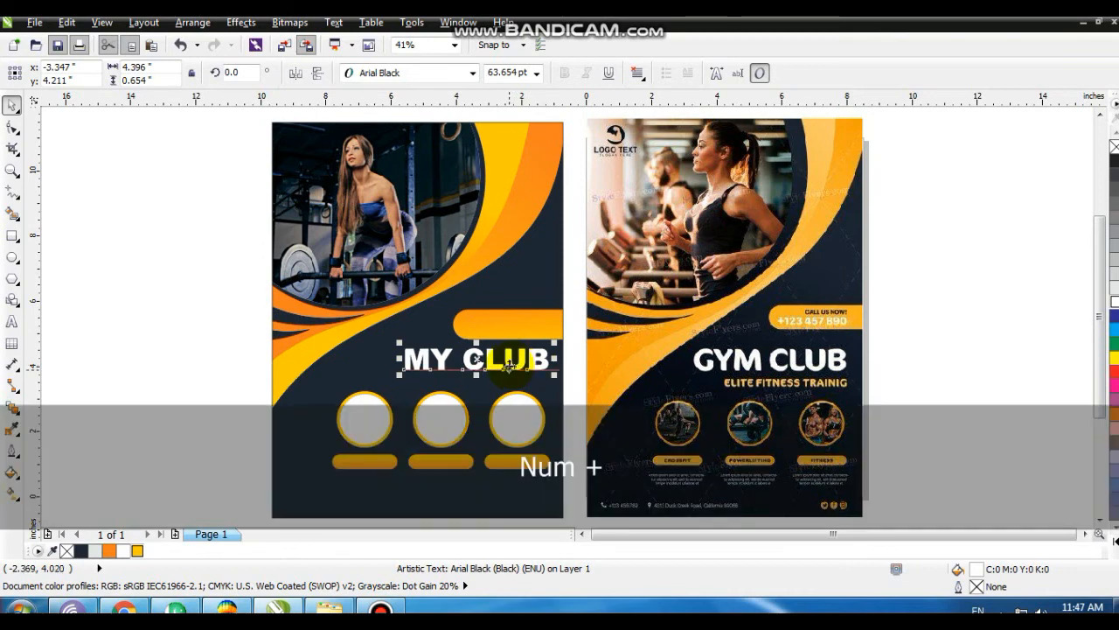
{"action": "left_click_drag", "start_coordinate": [554, 376], "coordinate": [452, 380]}
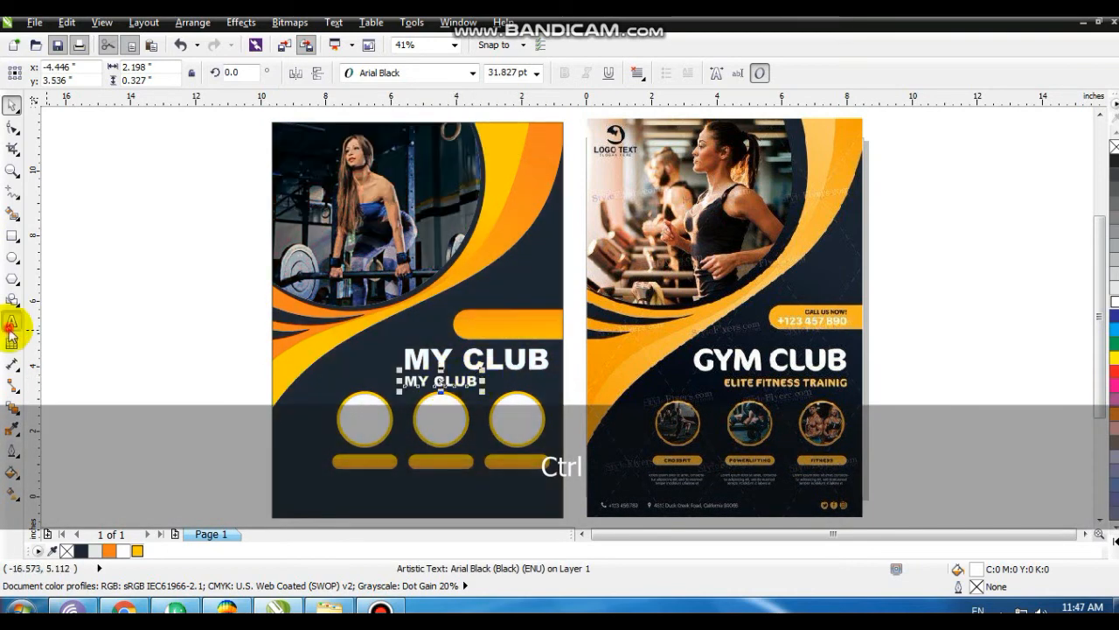
{"action": "key", "text": "shift+Home"}
{"action": "type", "text": "L"}
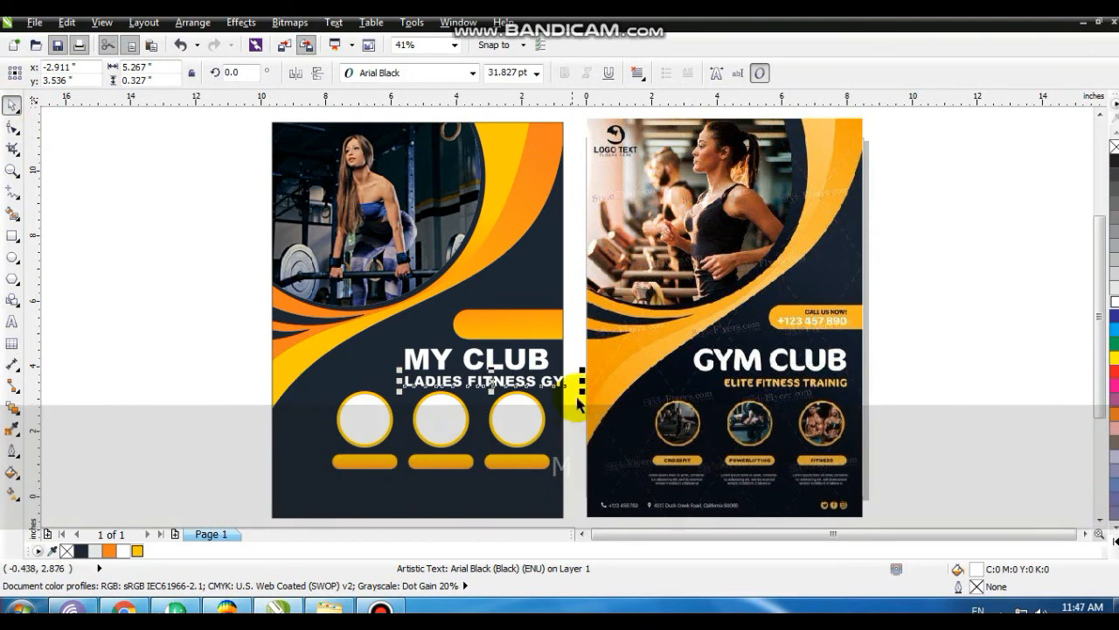
Shrink the LADIES FITNESS GYM tagline to about 26 pt, matching the title's width, and fill it yellow.
{"action": "mouse_move", "coordinate": [579, 380]}
{"action": "left_mouse_down"}
{"action": "mouse_move", "coordinate": [556, 395]}
{"action": "mouse_move", "coordinate": [569, 395]}
{"action": "left_mouse_up"}
{"action": "left_click", "coordinate": [1113, 540]}
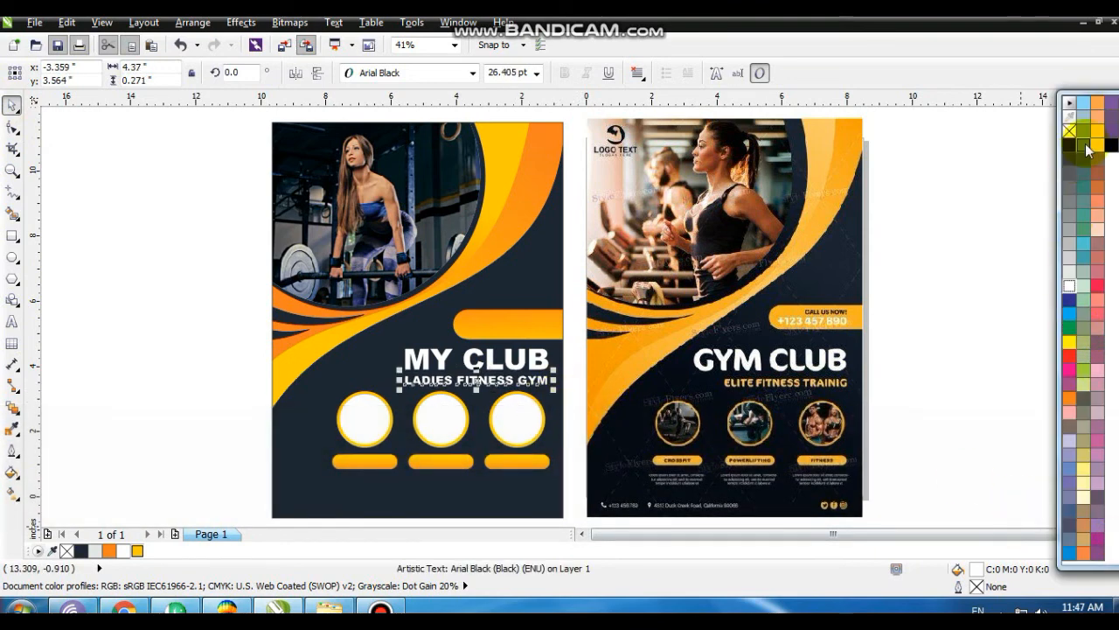
{"action": "left_click", "coordinate": [1098, 133]}
Centre the MY CLUB title and the tagline horizontally on each other and clear the selection.
{"action": "left_click", "coordinate": [488, 360], "text": "shift"}
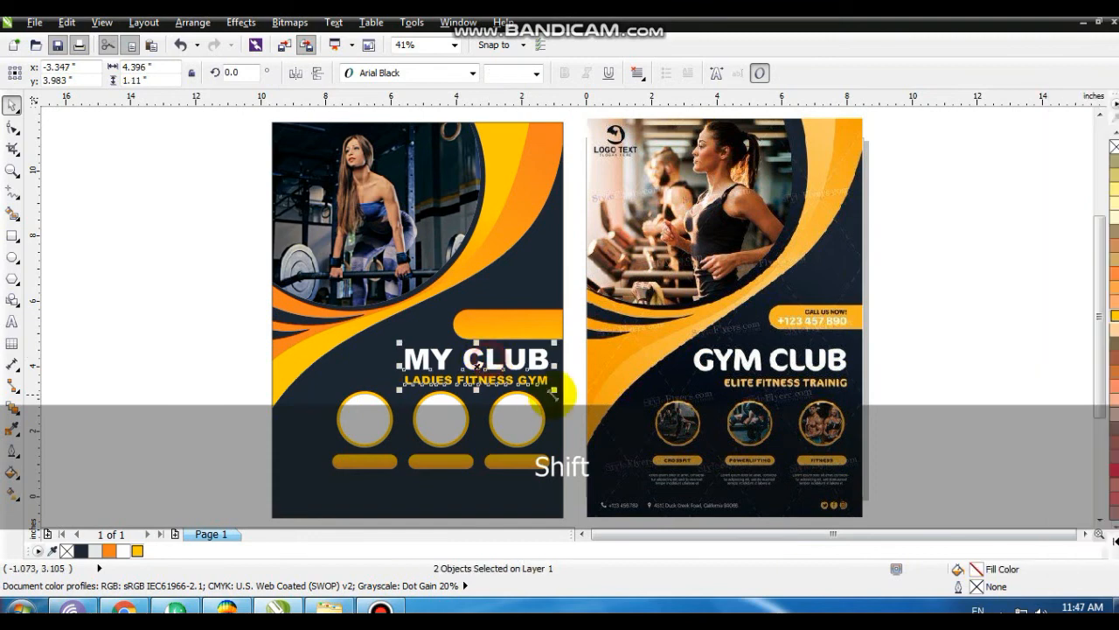
{"action": "key", "text": "c"}
{"action": "left_click", "coordinate": [167, 358]}
{"action": "left_click", "coordinate": [398, 315]}
{"action": "left_click", "coordinate": [218, 319]}
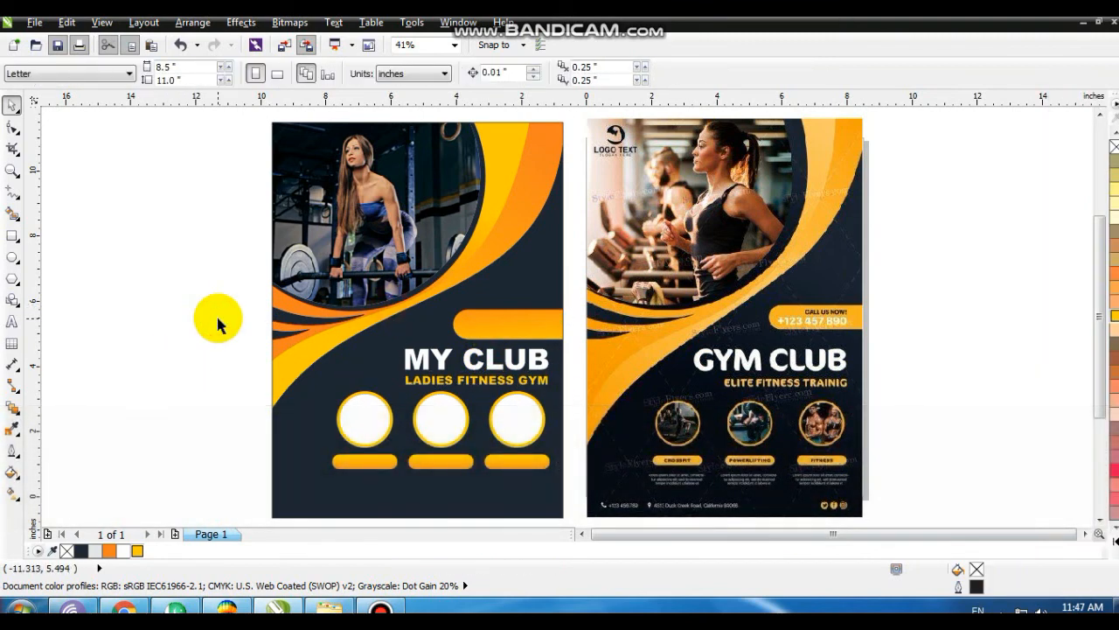
{"action": "left_click", "coordinate": [215, 315]}
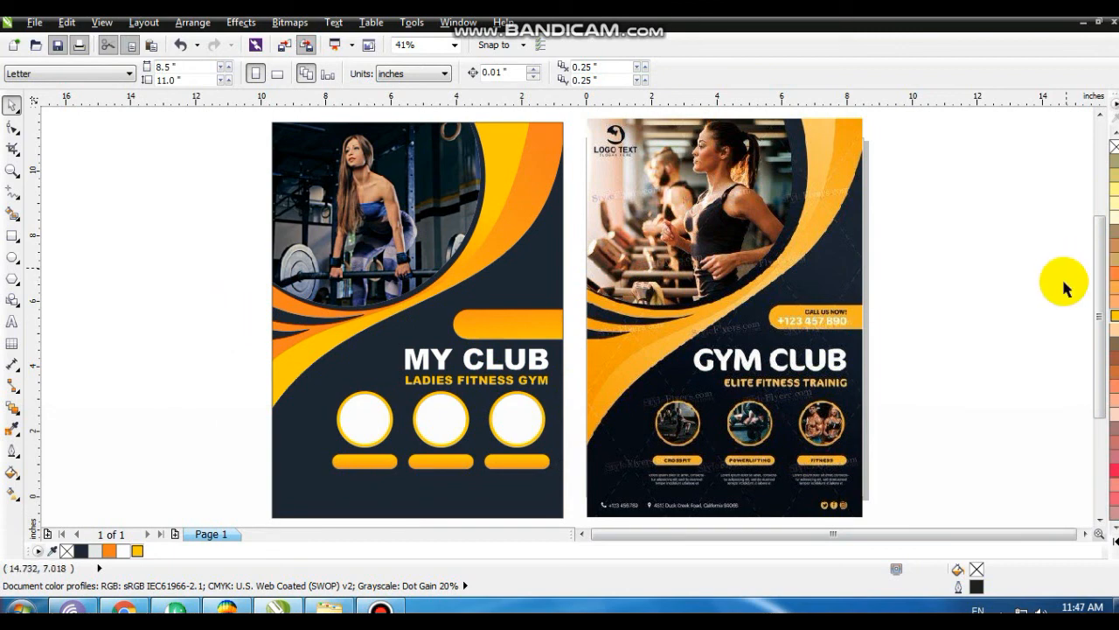